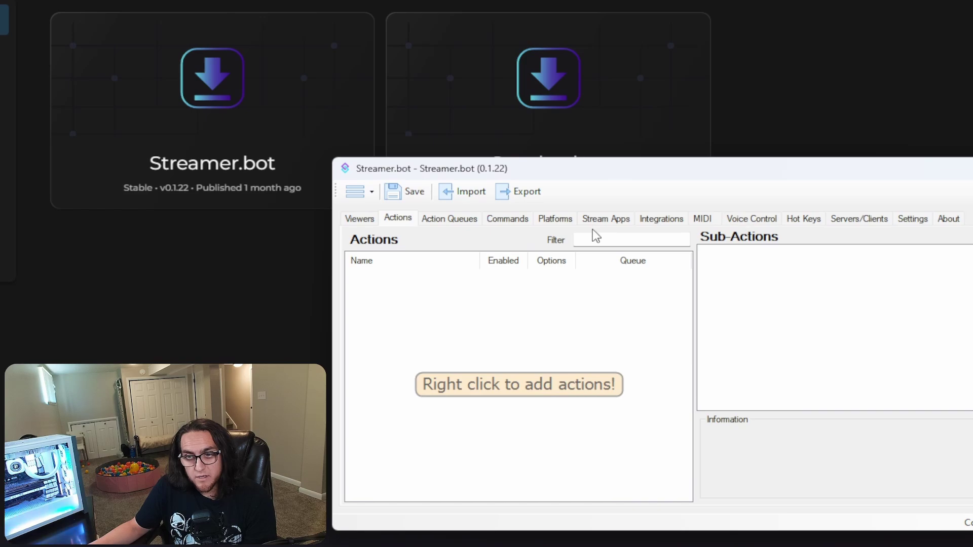
# - Open the account settings of the YouTube platform in Streamer.bot
pyautogui.click(555, 218)
pyautogui.click(405, 237)
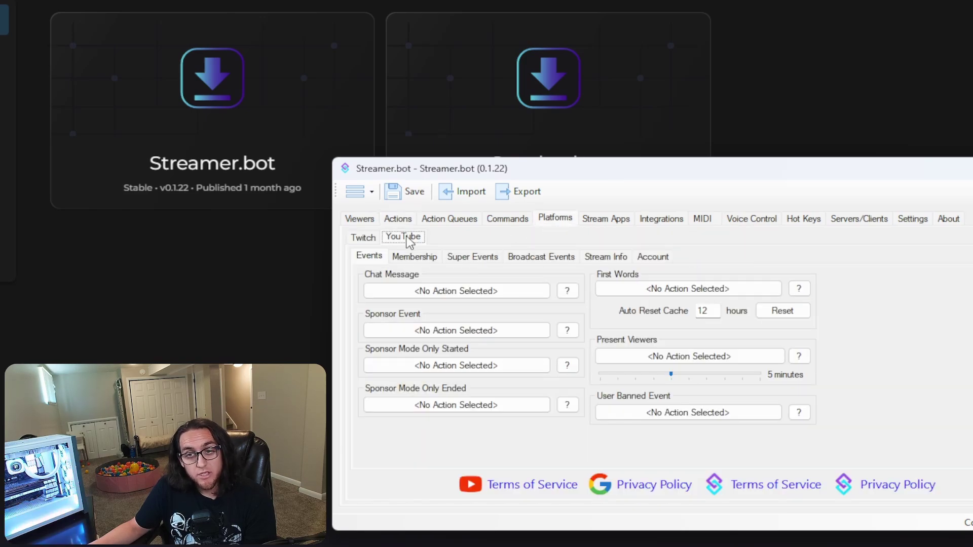
pyautogui.click(651, 257)
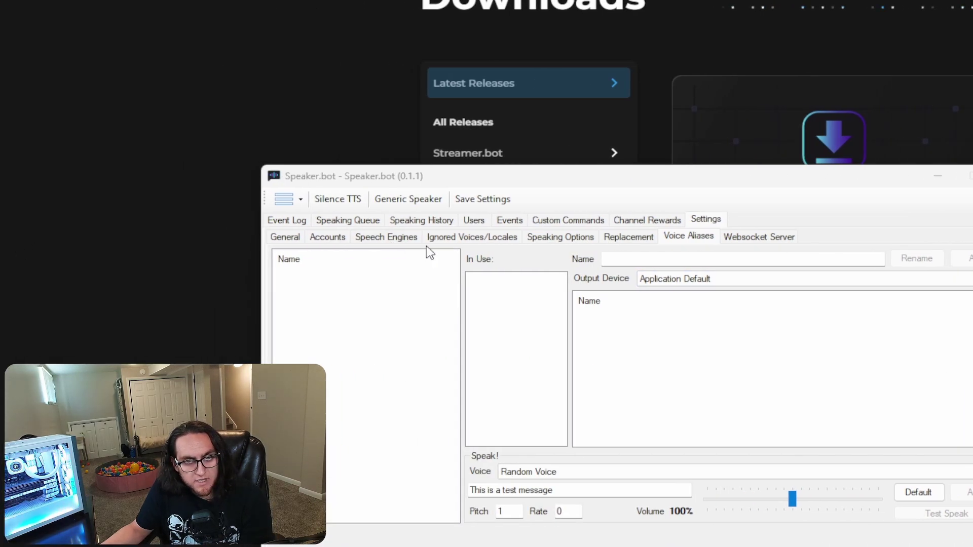
# - Switch to Speaker.bot and add SAPI5 as a speech engine
pyautogui.click(401, 241)
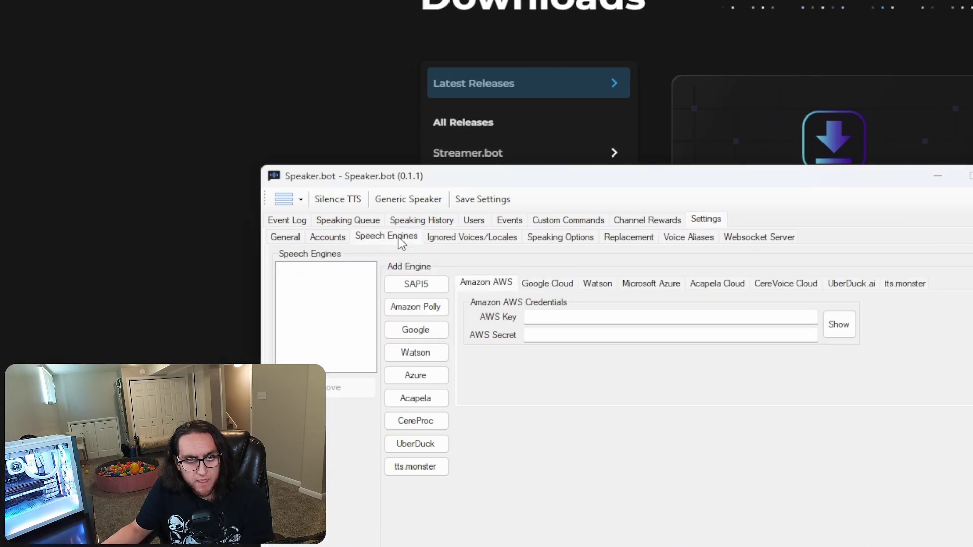
pyautogui.click(417, 293)
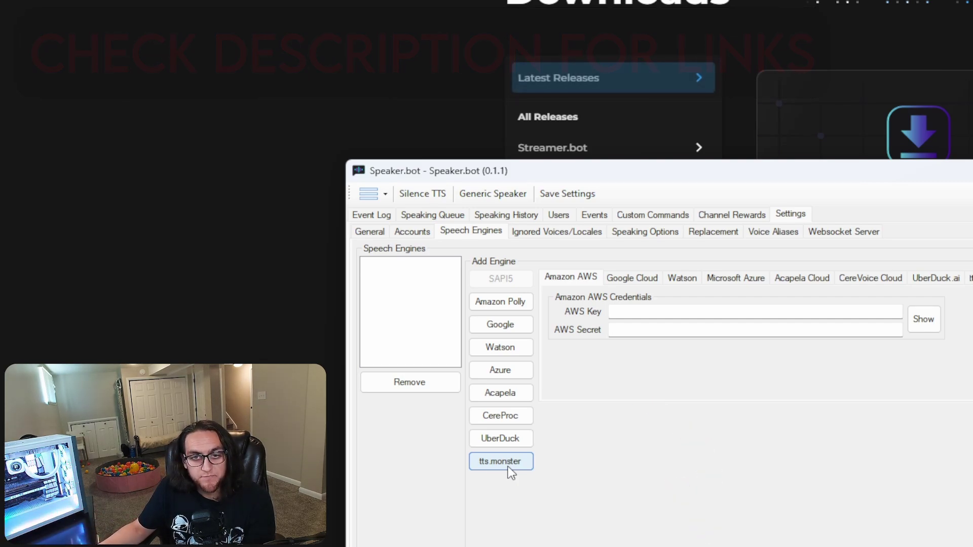
# - Add a voice alias named Default
pyautogui.click(784, 233)
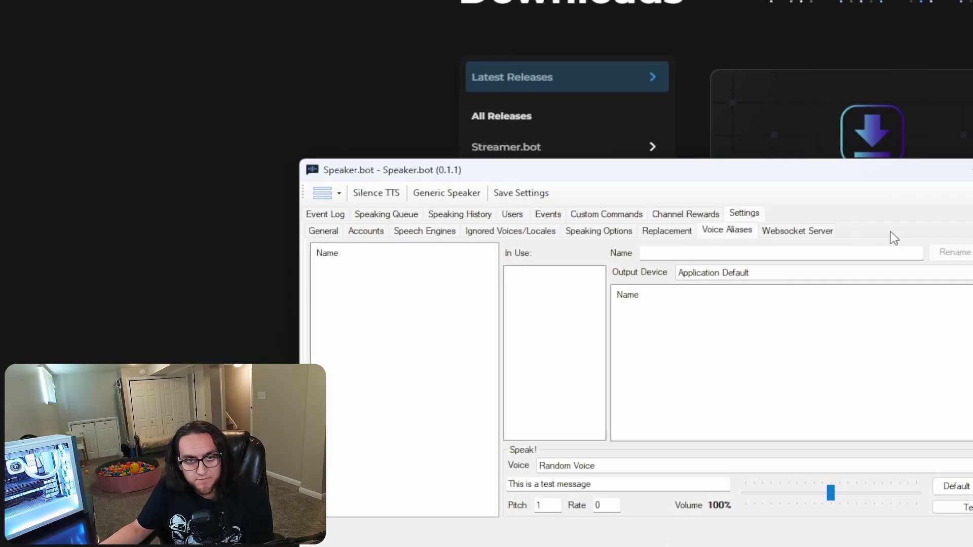
pyautogui.click(747, 254)
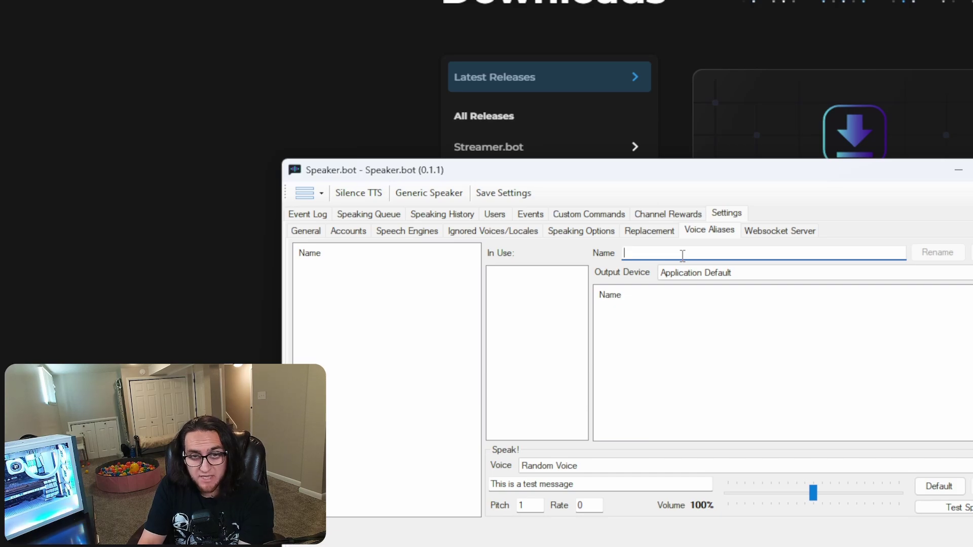
pyautogui.write('Default')
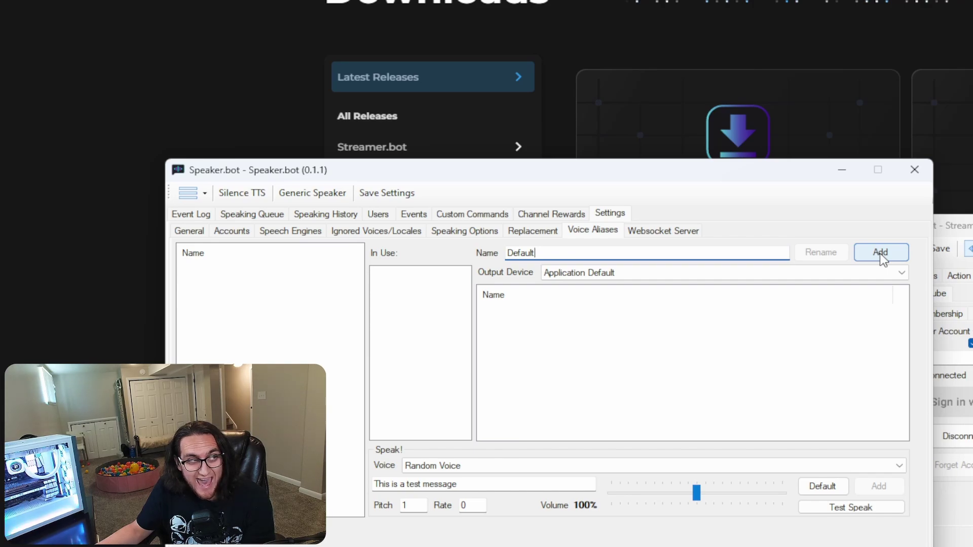
pyautogui.click(880, 252)
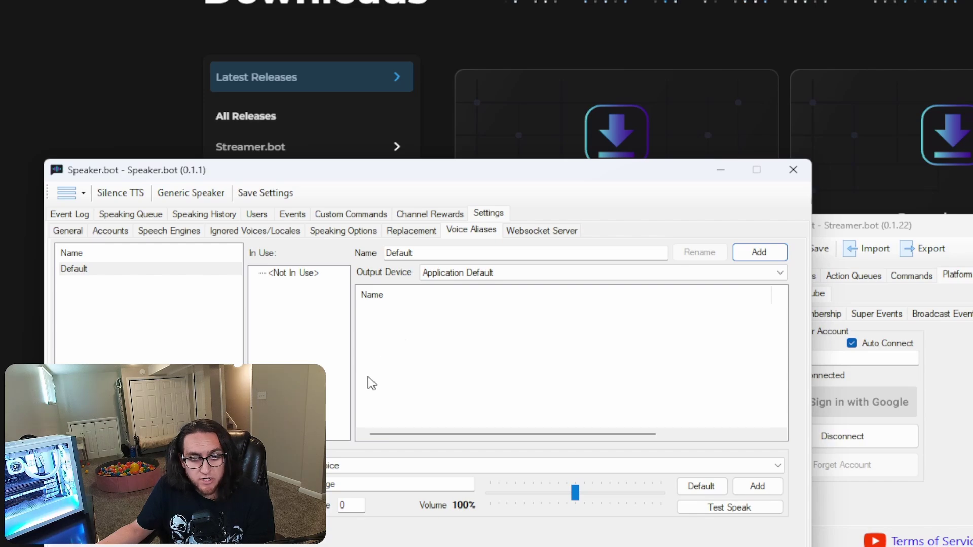
# - Add the Microsoft David Desktop (SAPI5) voice to the Default alias
pyautogui.click(357, 467)
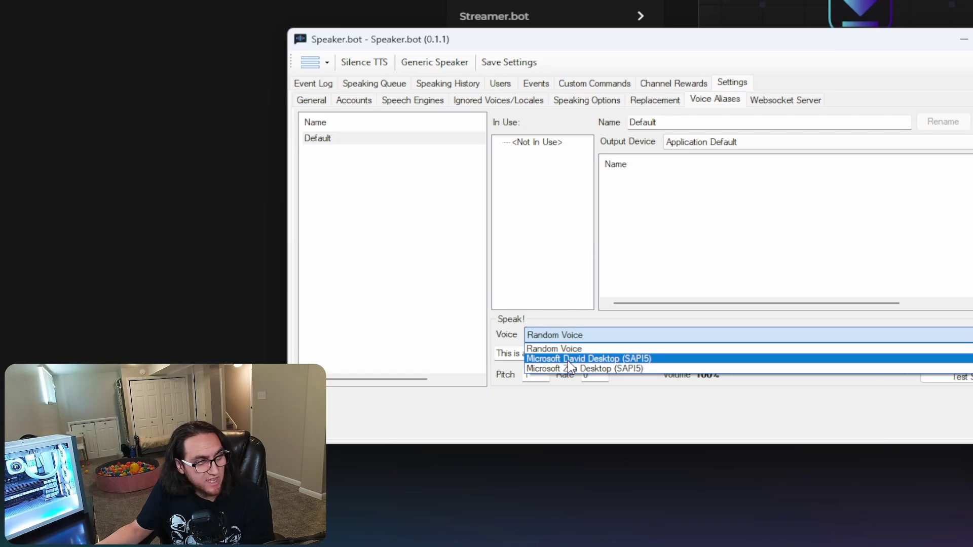
pyautogui.click(567, 359)
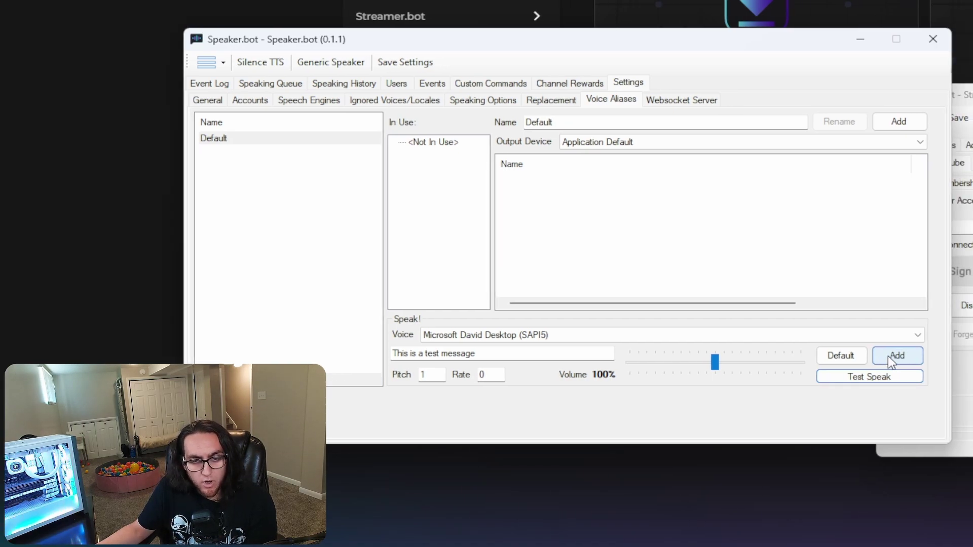
pyautogui.click(888, 355)
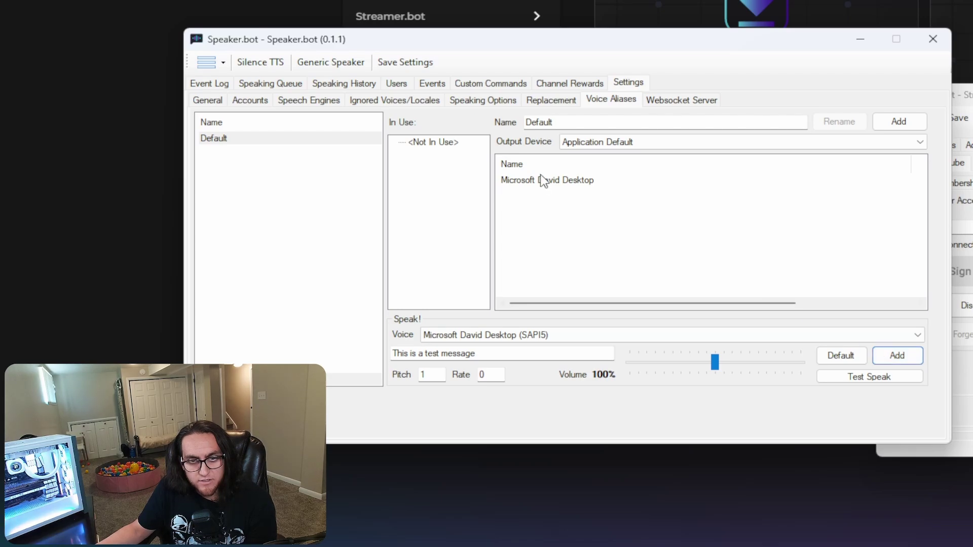
pyautogui.click(527, 181)
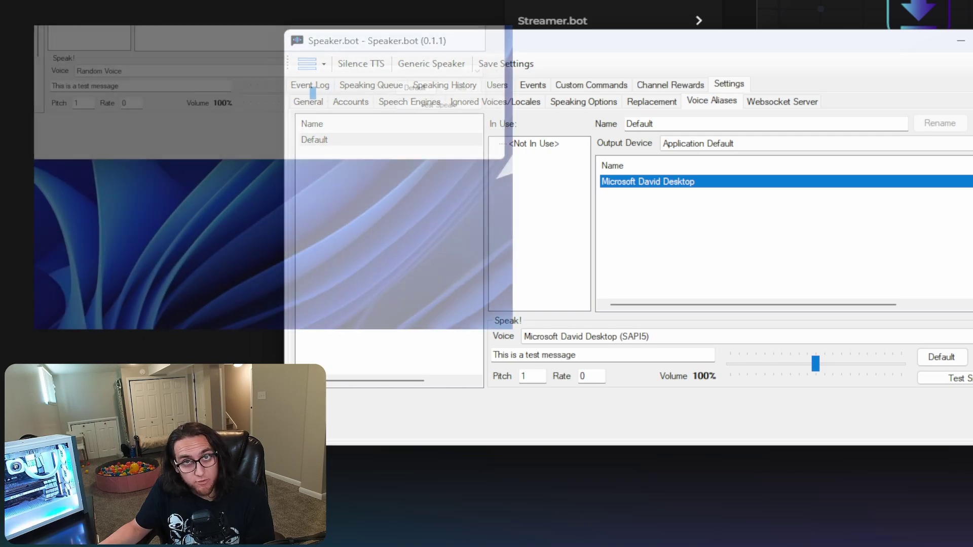
# - Browse the list of available voices, from the Amazon Polly entries down to the UberDuck ones
pyautogui.click(476, 72)
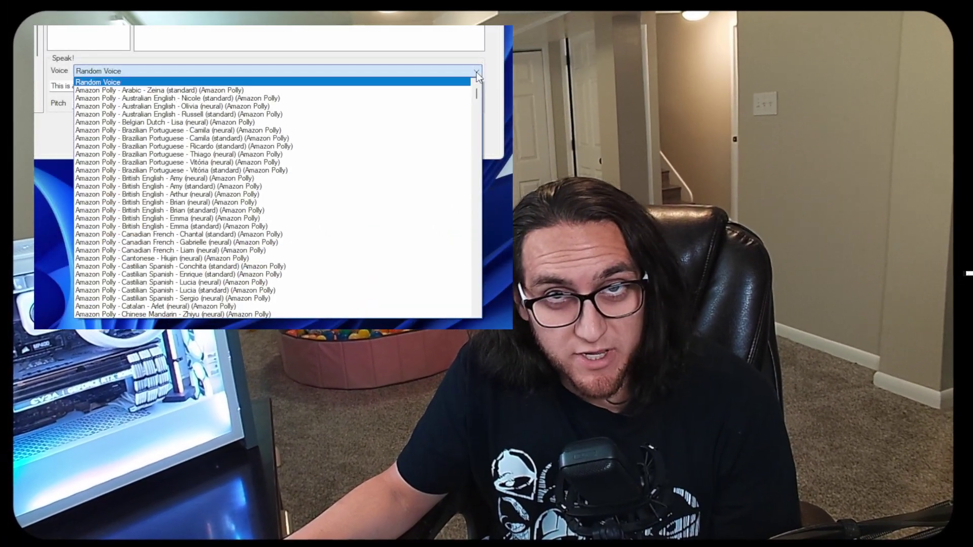
pyautogui.moveTo(477, 95); pyautogui.dragTo(477, 242)
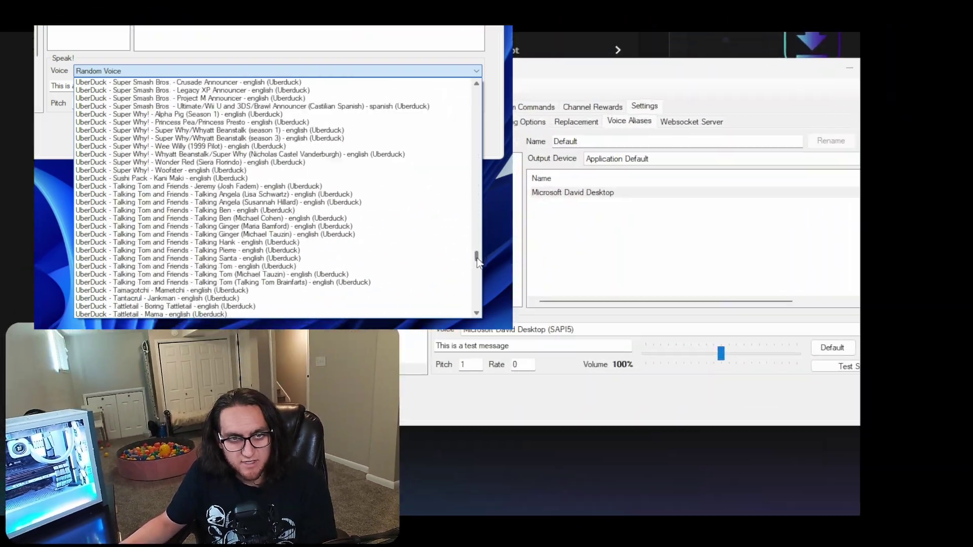
pyautogui.moveTo(478, 261); pyautogui.dragTo(478, 274)
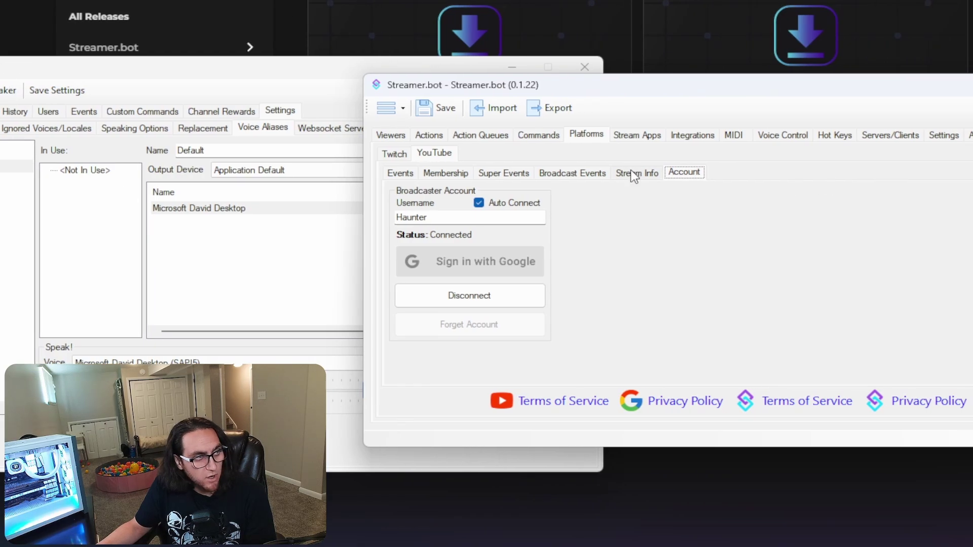
# - Switch to Streamer.bot and create a new action named tts in the default queue
pyautogui.click(429, 136)
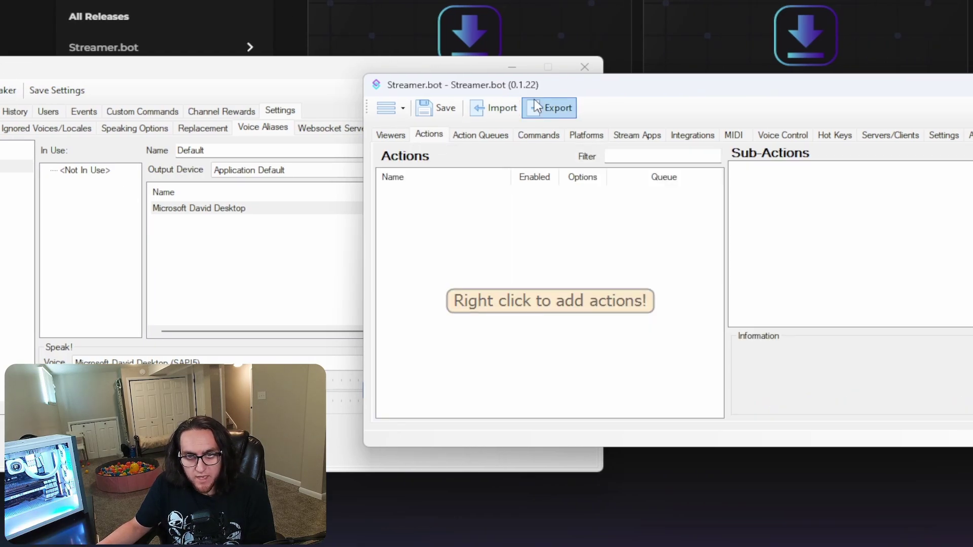
pyautogui.moveTo(604, 84); pyautogui.dragTo(368, 86)
pyautogui.rightClick(184, 221)
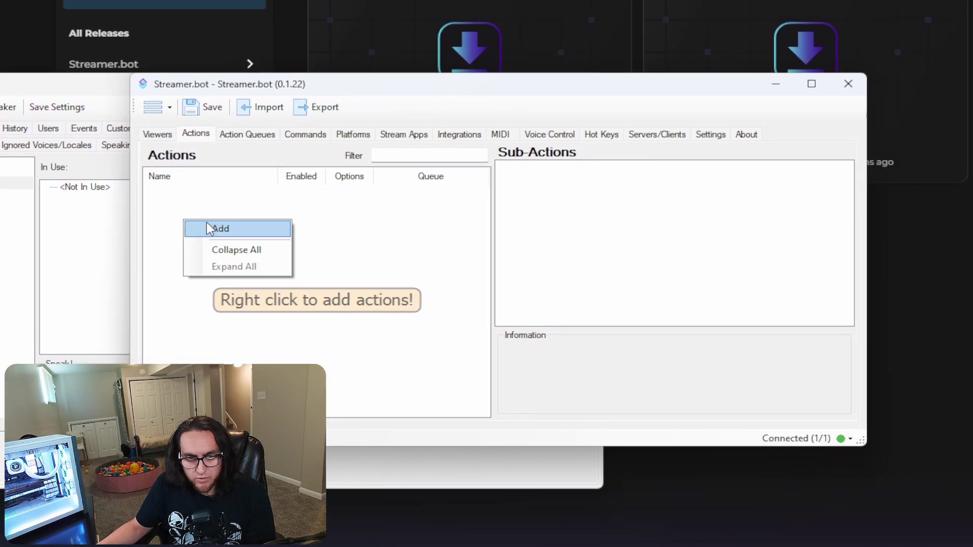
pyautogui.click(207, 223)
pyautogui.write('tts')
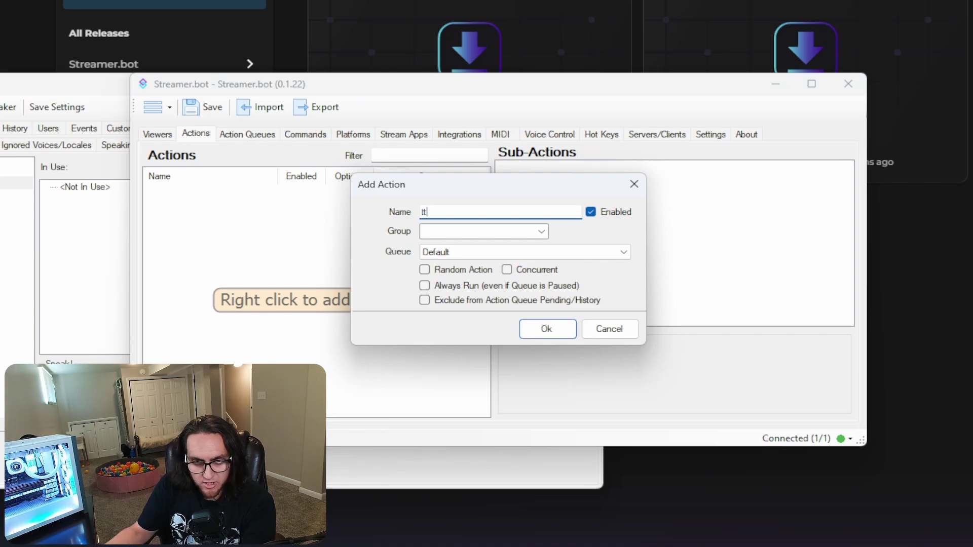
pyautogui.click(545, 331)
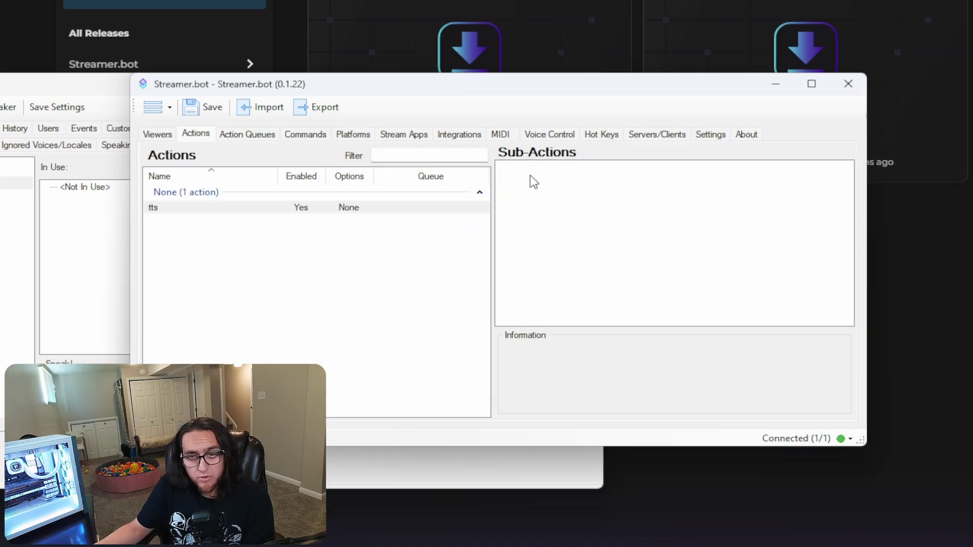
# - Start a Speaker.bot Speak sub-action for the tts action and set its voice alias to Default
pyautogui.rightClick(537, 187)
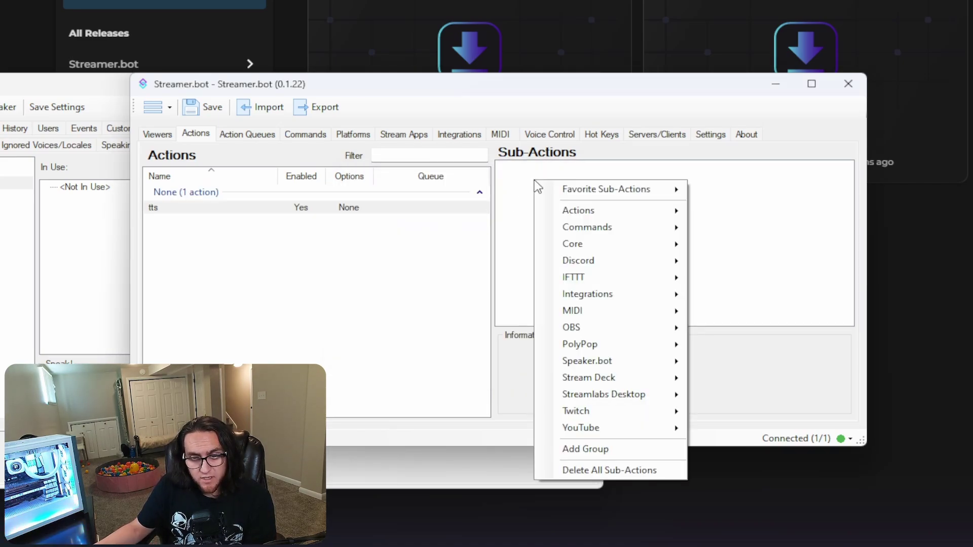
pyautogui.moveTo(613, 359)
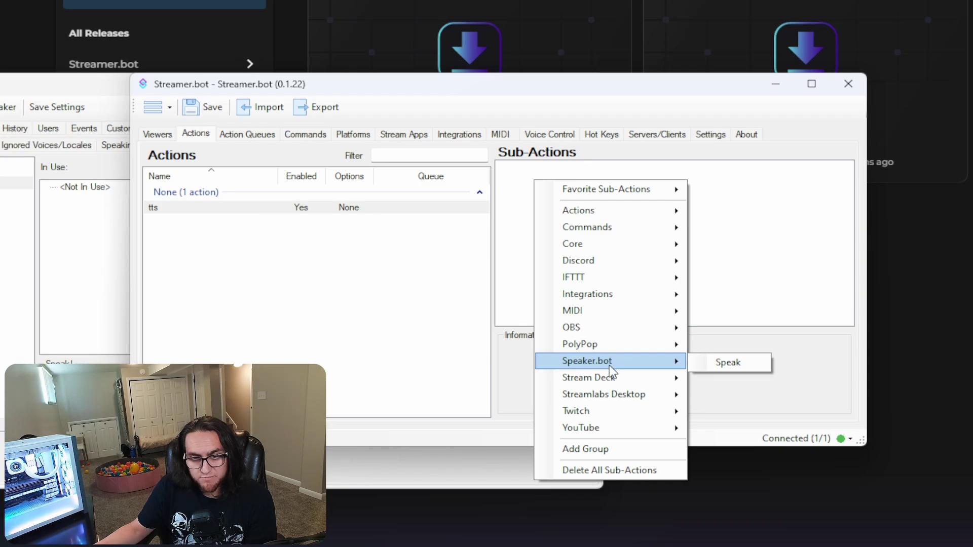
pyautogui.click(729, 362)
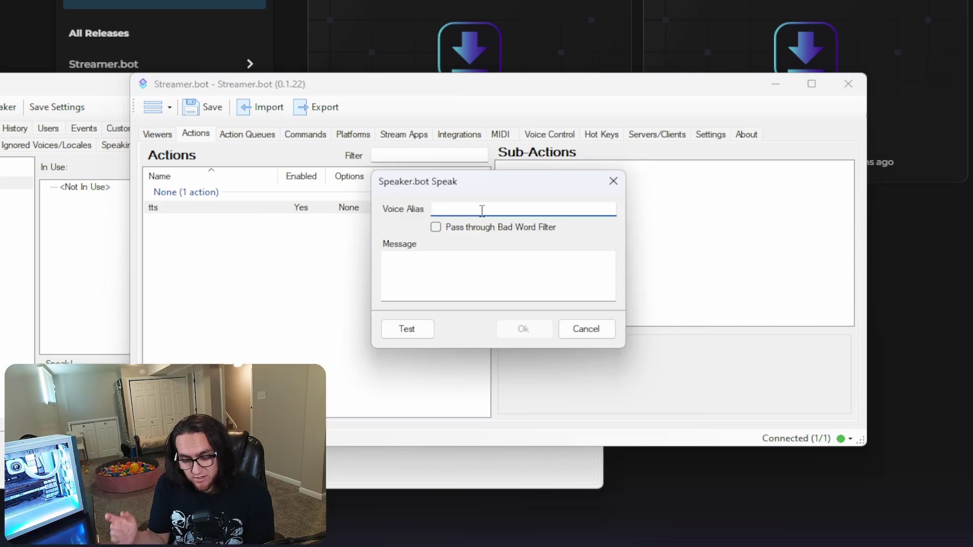
pyautogui.write('Default')
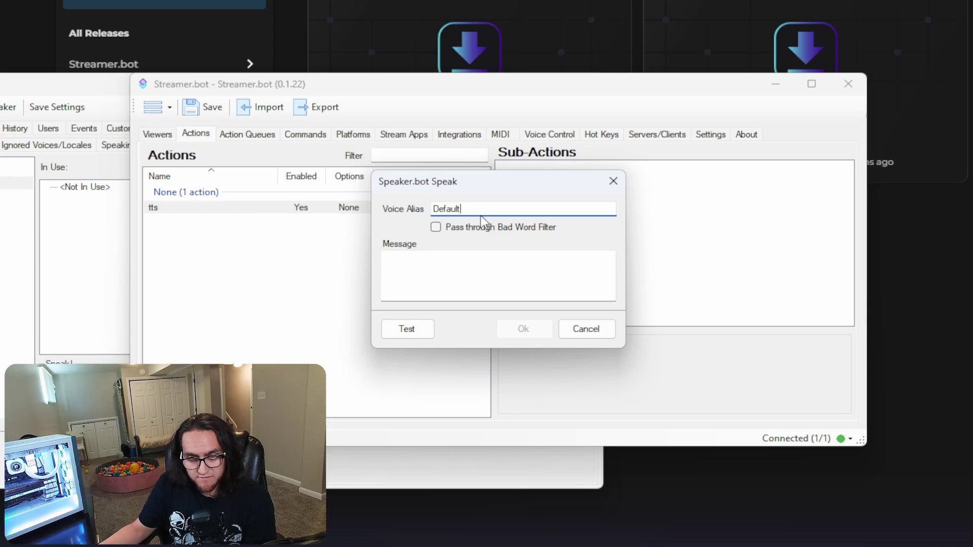
# - Enter "This is a test. Hello" as the Speak message and test the speech output
pyautogui.click(458, 269)
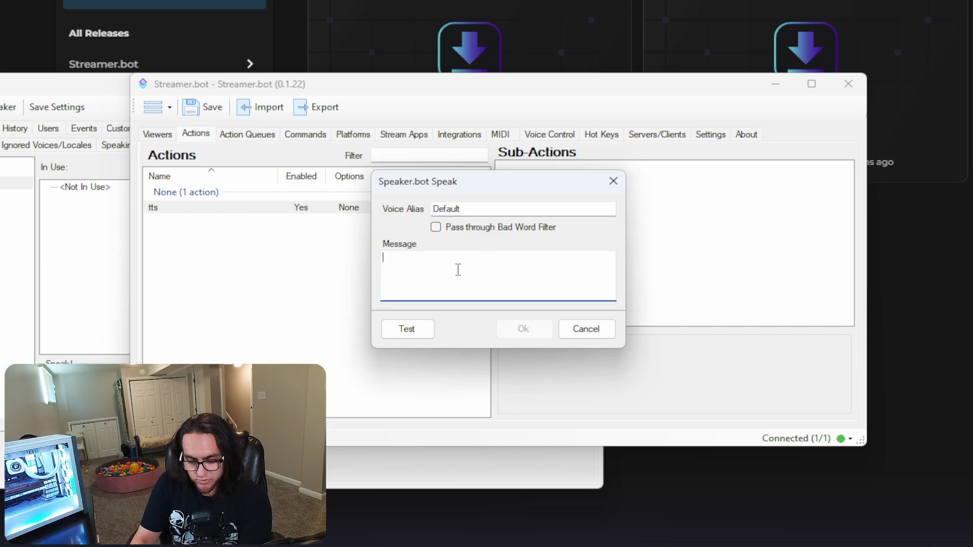
pyautogui.write('Th')
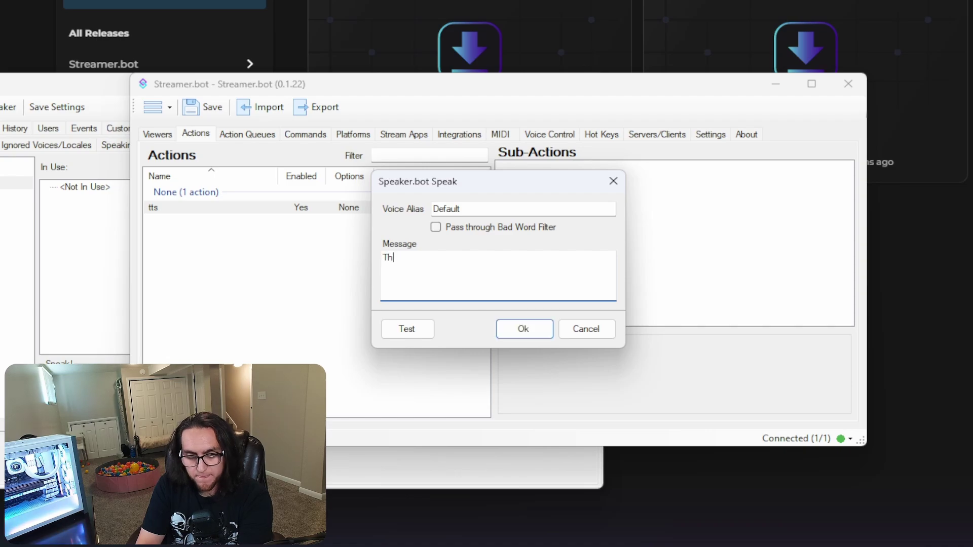
pyautogui.write('is is a test. ')
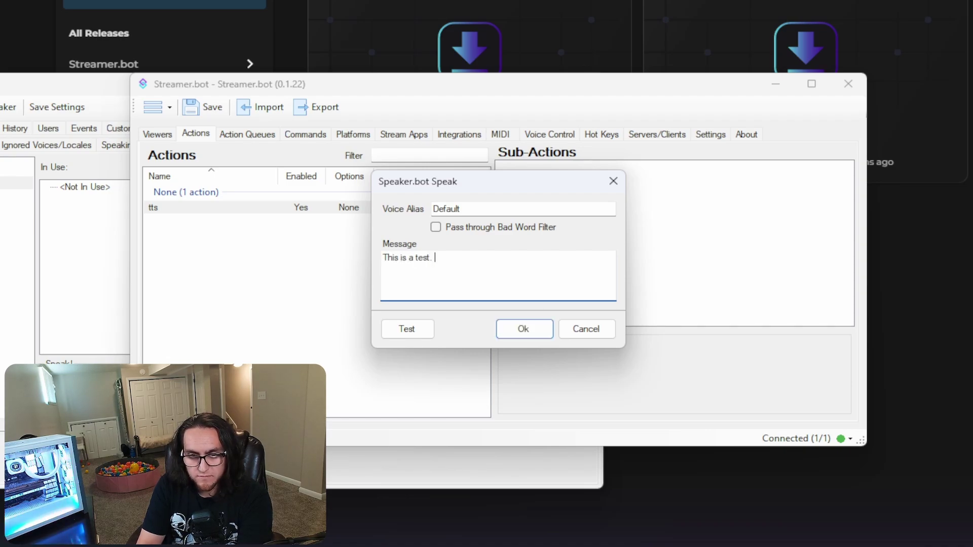
pyautogui.write('Hello')
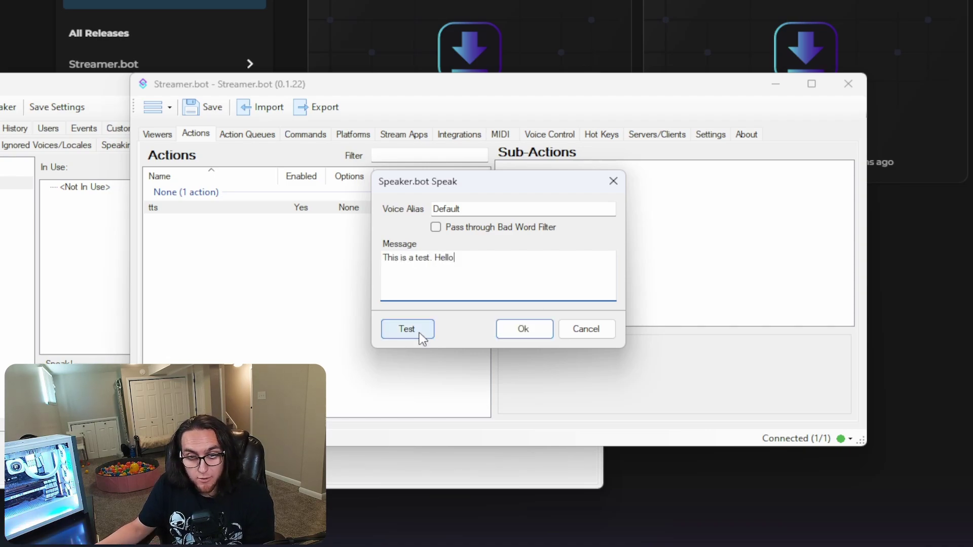
pyautogui.click(420, 334)
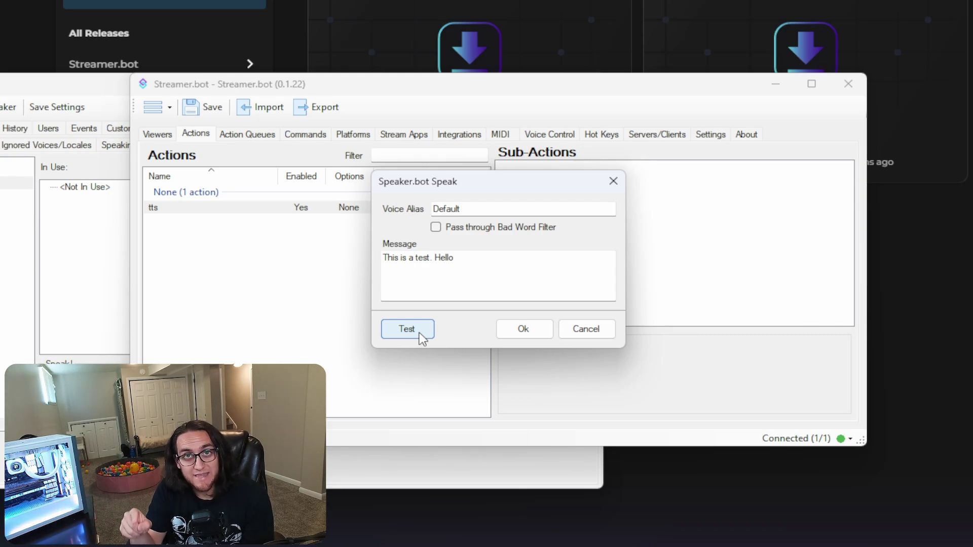
# - Replace the Speak message with %rawInput% and confirm the sub-action
pyautogui.click(479, 258)
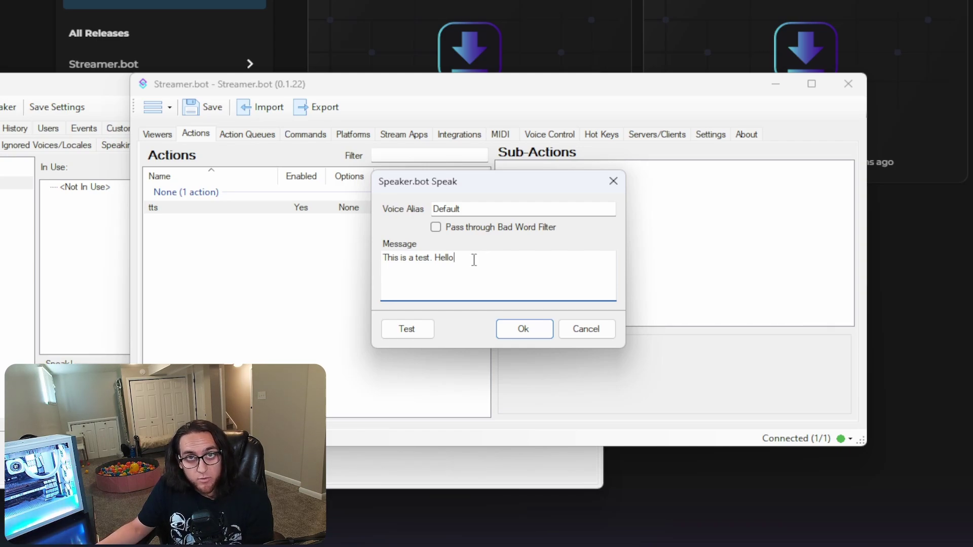
pyautogui.moveTo(474, 259); pyautogui.dragTo(434, 260)
pyautogui.hotkey('ctrl', 'a')
pyautogui.press('BackSpace')
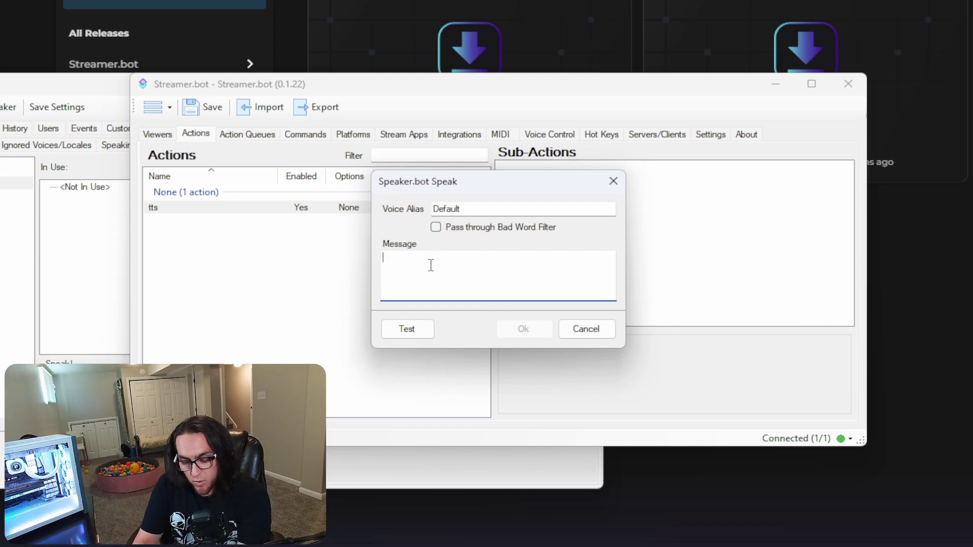
pyautogui.write('%r')
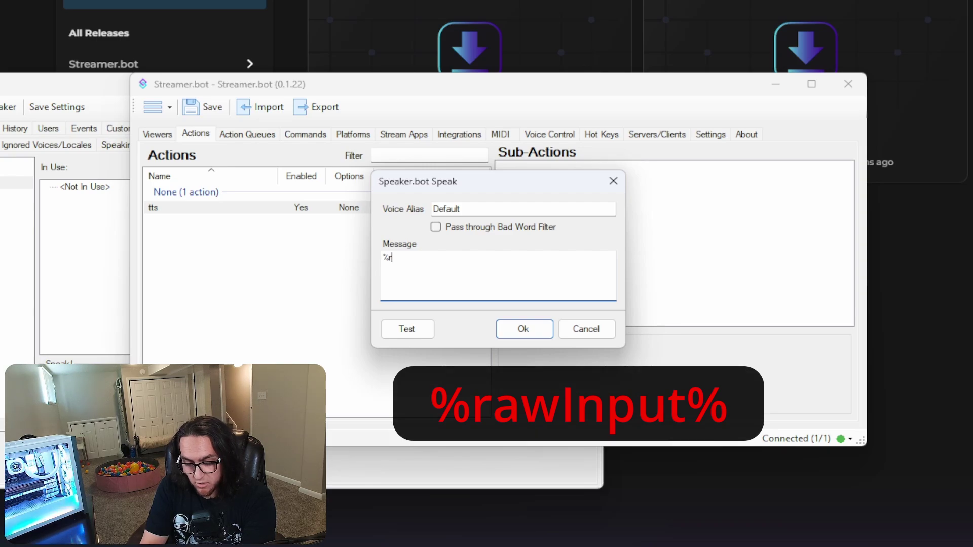
pyautogui.write('awInput')
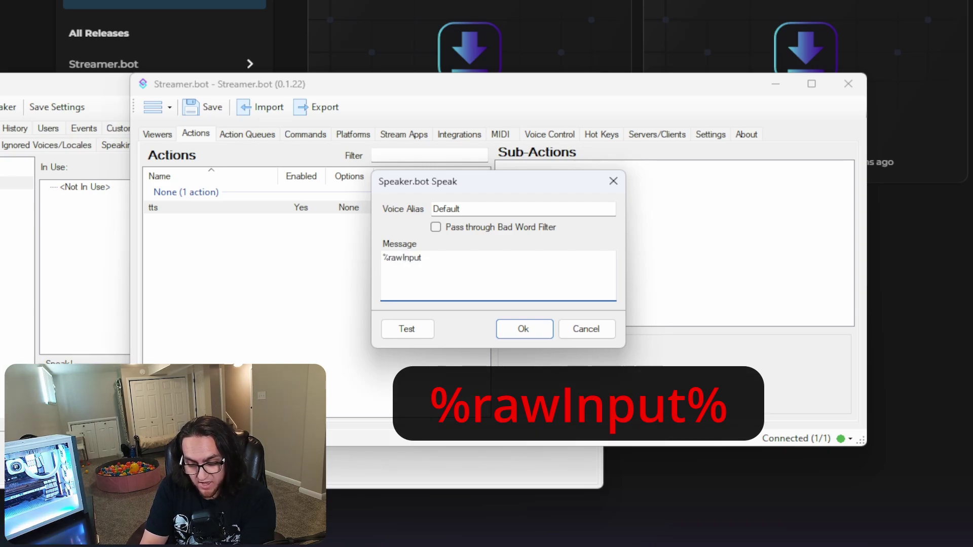
pyautogui.write('%')
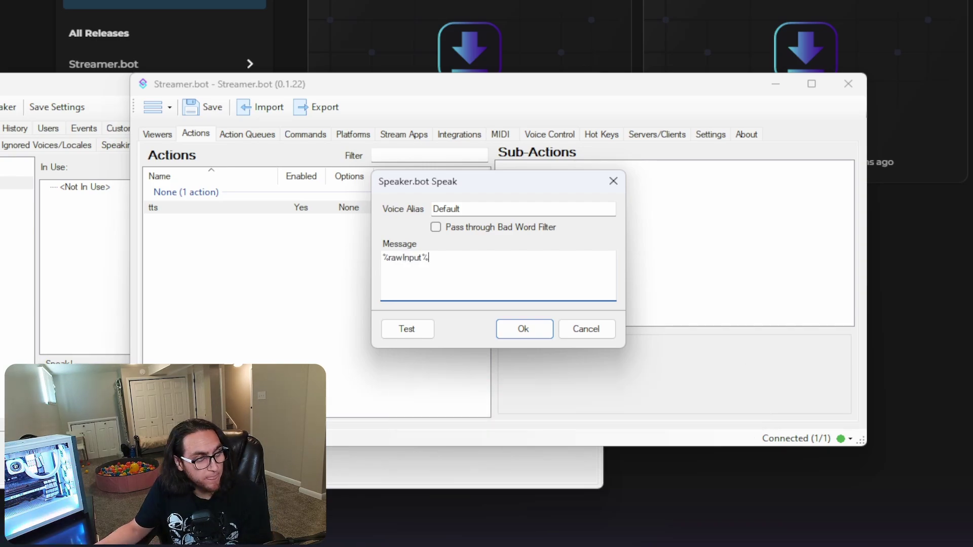
pyautogui.click(531, 335)
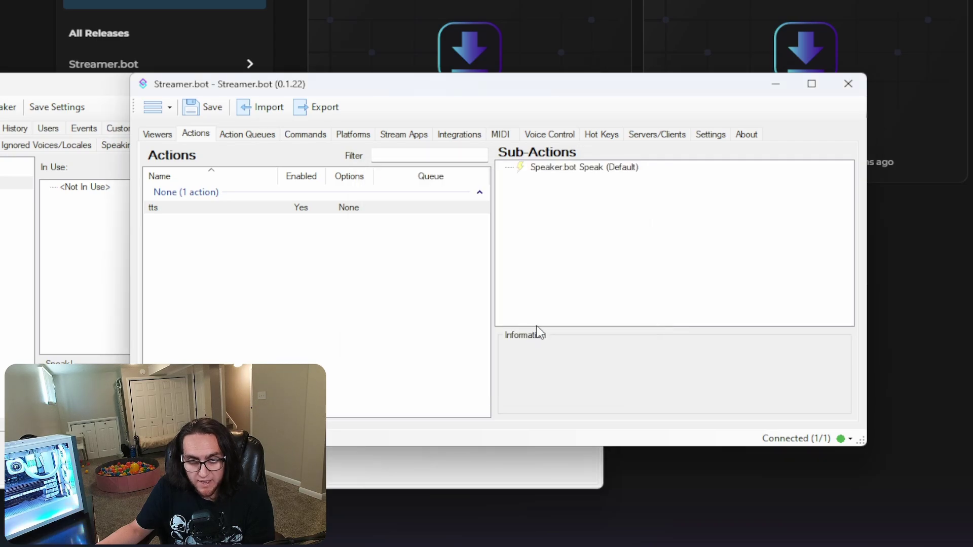
# - Add a basic command !tts with location Start and assign the tts action to it
pyautogui.click(313, 136)
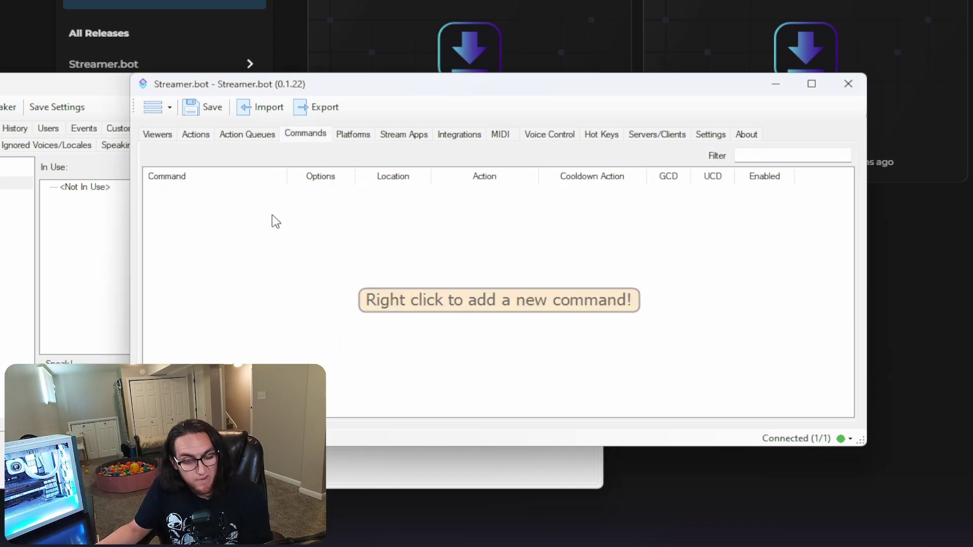
pyautogui.rightClick(214, 218)
pyautogui.click(251, 231)
pyautogui.click(276, 155)
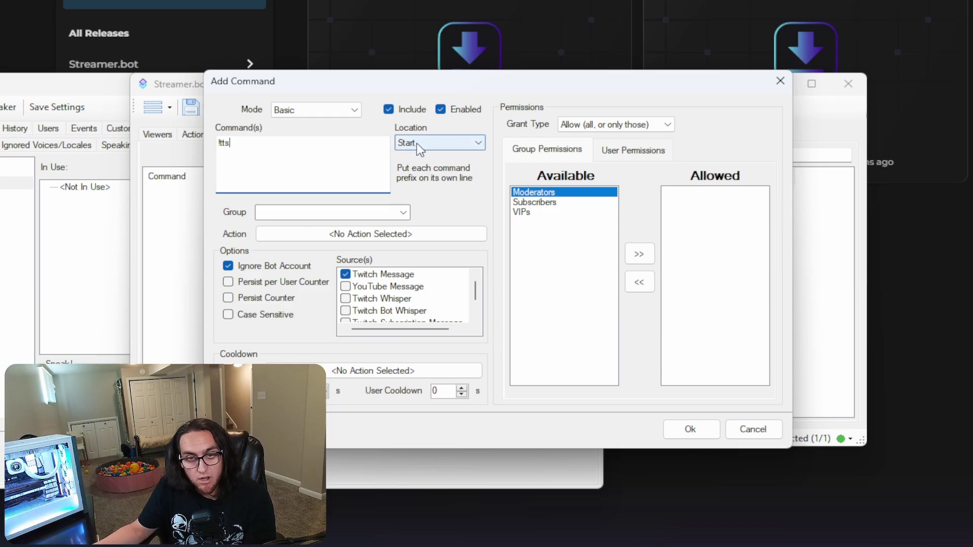
pyautogui.click(312, 239)
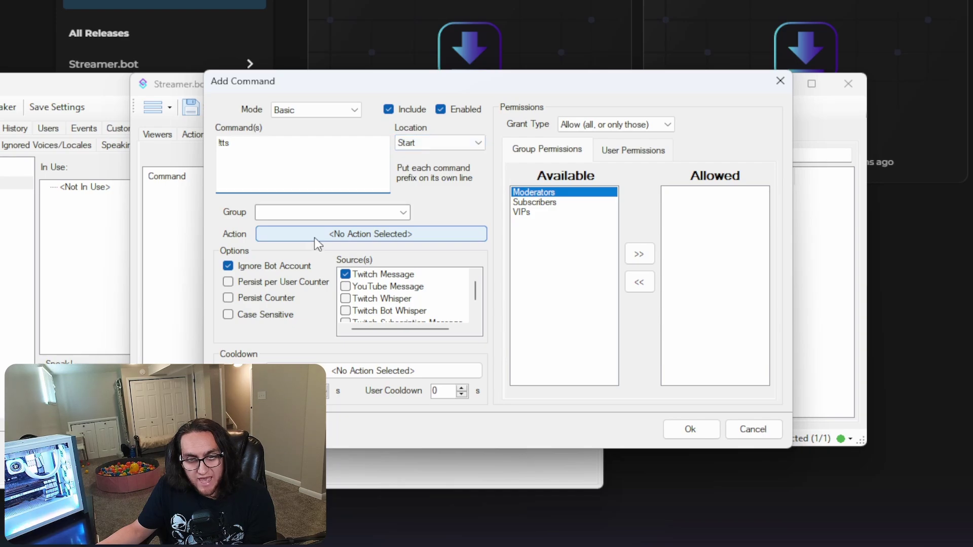
pyautogui.click(332, 162)
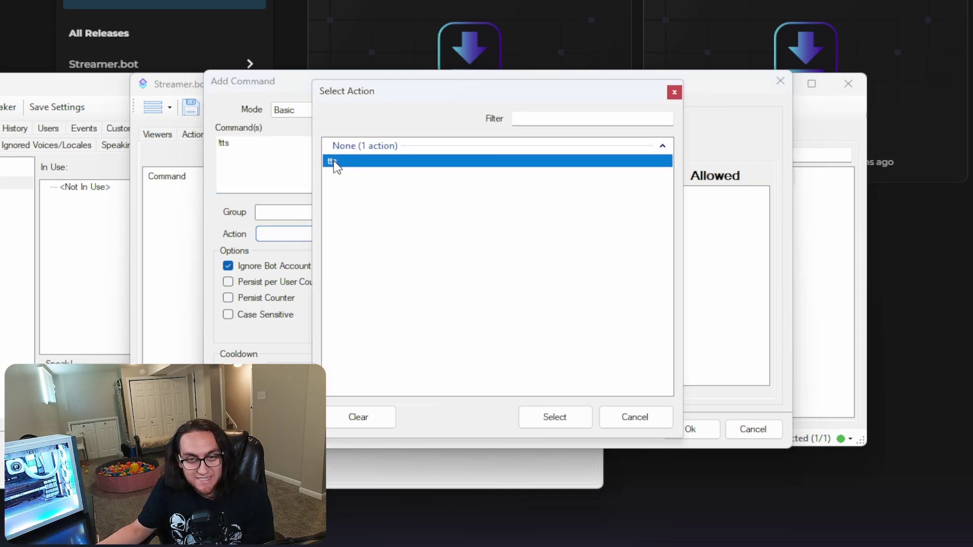
pyautogui.click(556, 418)
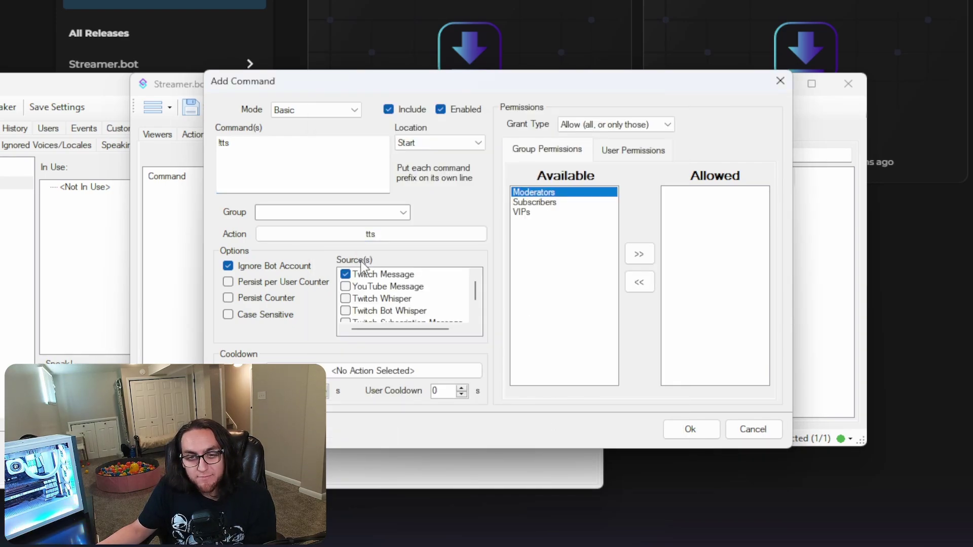
# - Set the command's source to YouTube Message instead of Twitch Message and confirm the new command
pyautogui.click(345, 287)
pyautogui.click(345, 275)
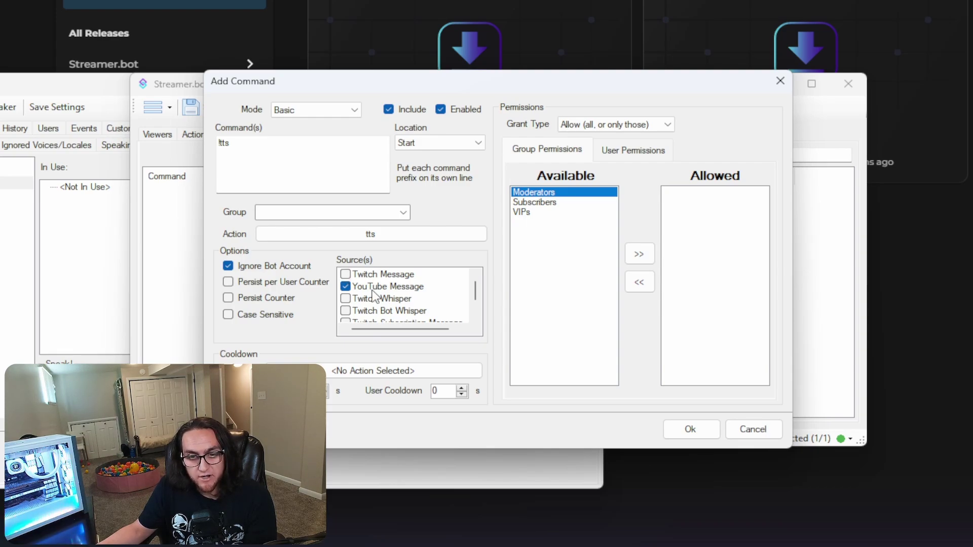
pyautogui.click(691, 430)
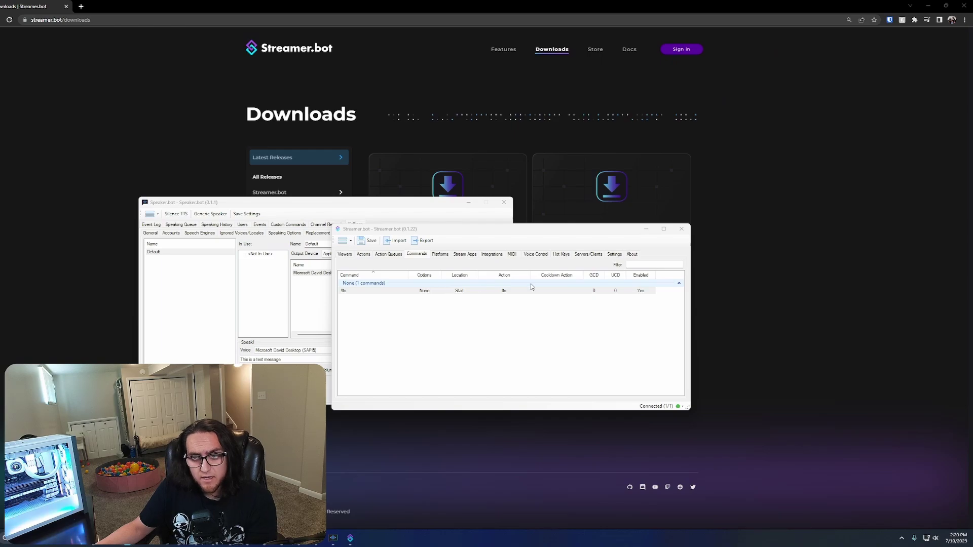
# - Switch to the YouTube live chat pop-out and send "!tts Testing on the live stream"
pyautogui.hotkey('alt', 'Tab')
pyautogui.moveTo(581, 163); pyautogui.dragTo(456, 111)
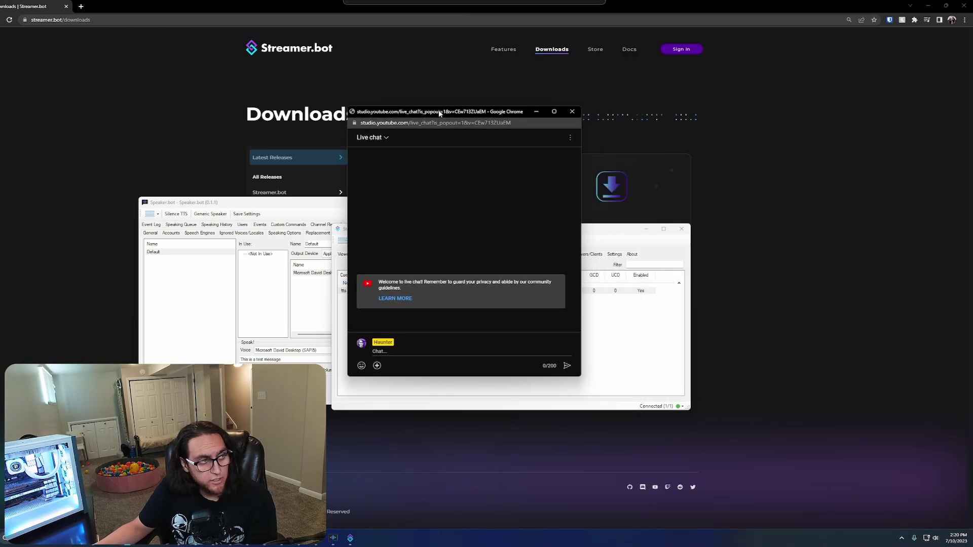
pyautogui.click(404, 352)
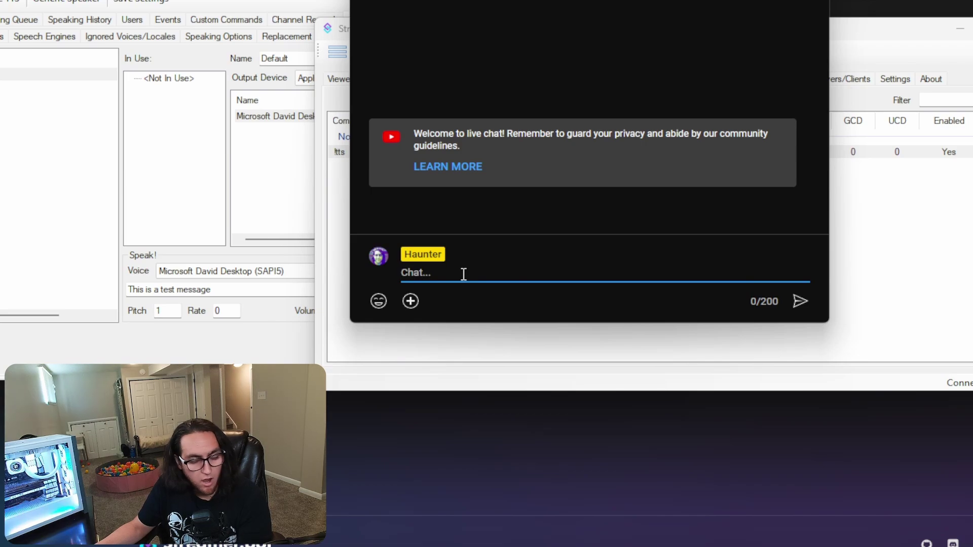
pyautogui.write('!')
pyautogui.write('t')
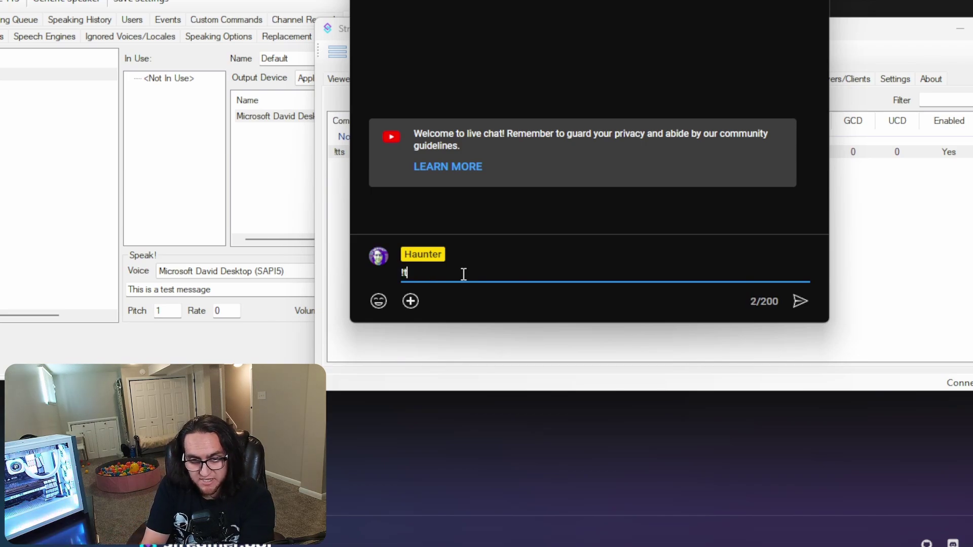
pyautogui.write('ts Test')
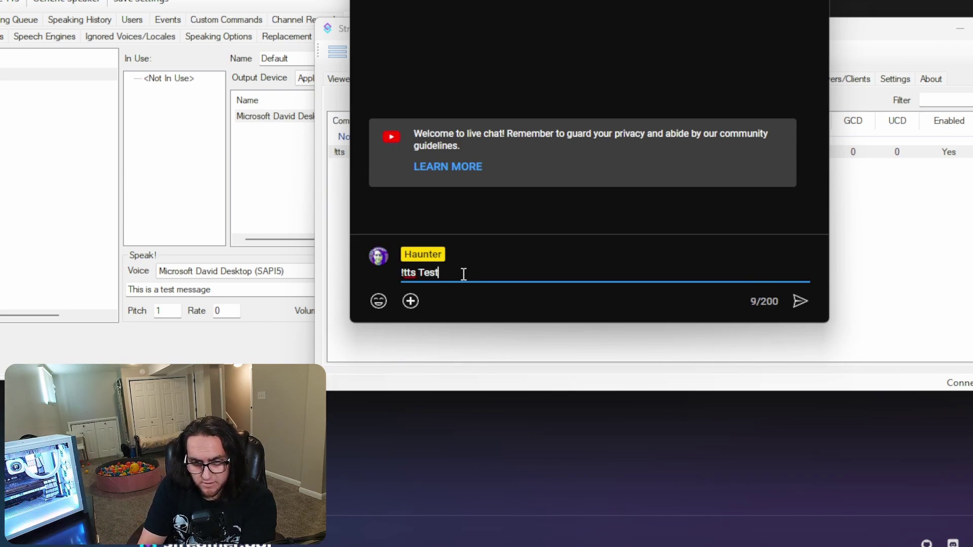
pyautogui.write('ing on the live stream')
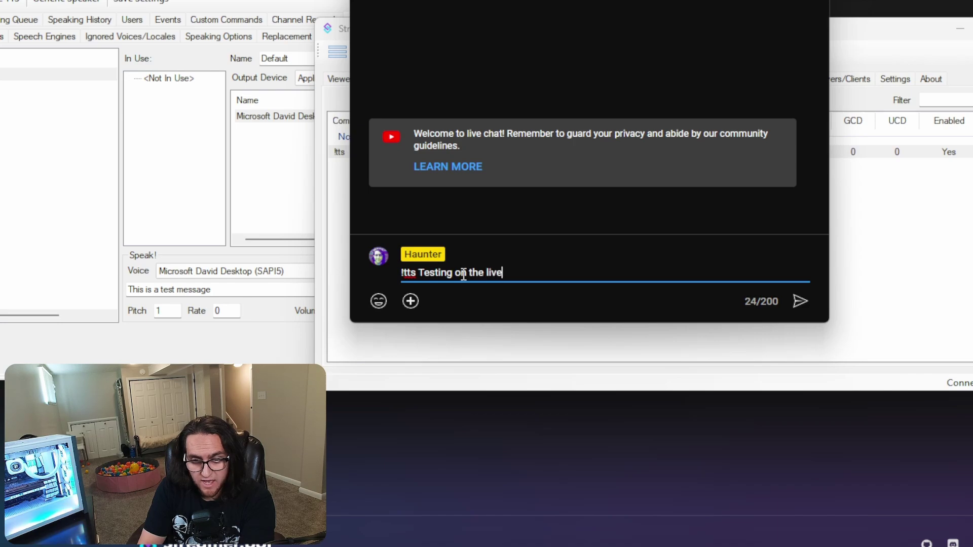
pyautogui.click(797, 306)
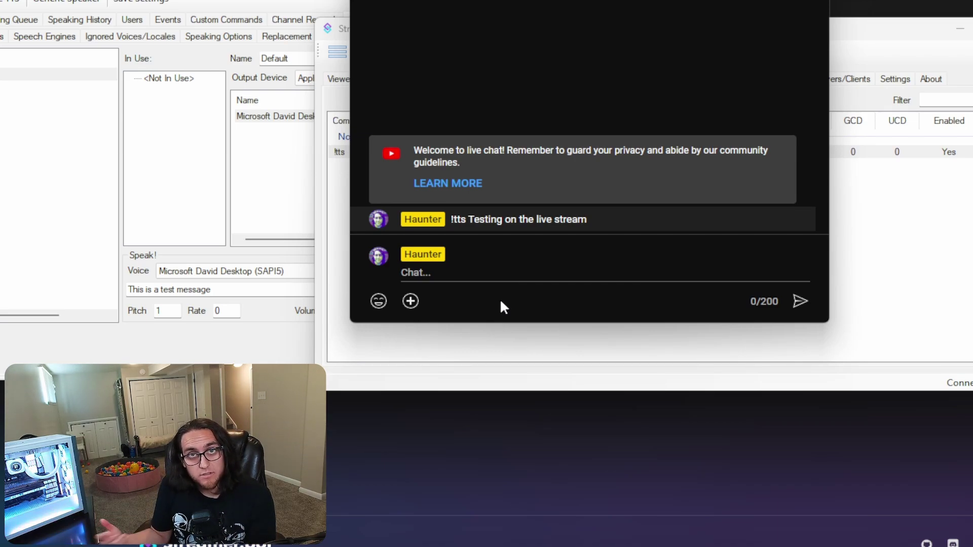
# - Switch back to Streamer.bot and change the tts action's Speak message to "%user% said %rawInput%"
pyautogui.click(509, 93)
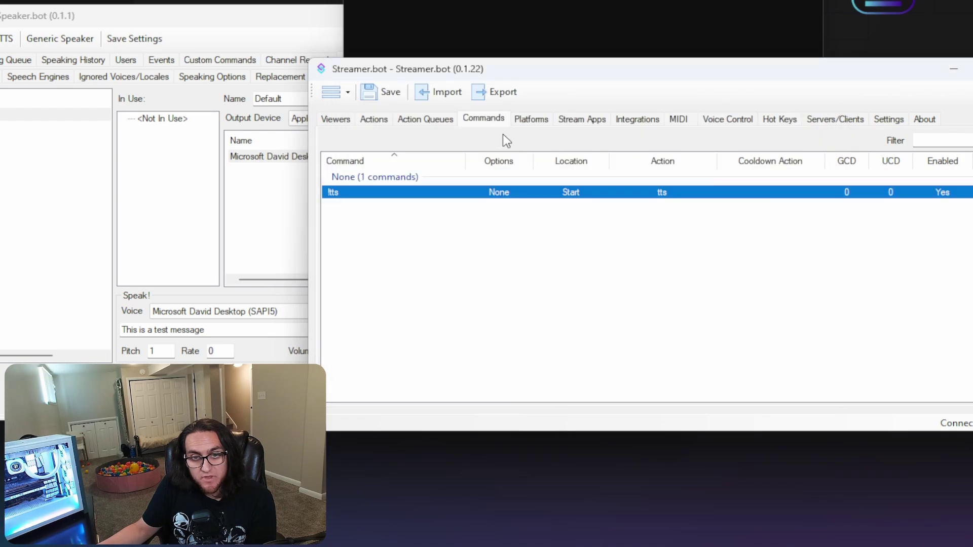
pyautogui.click(375, 120)
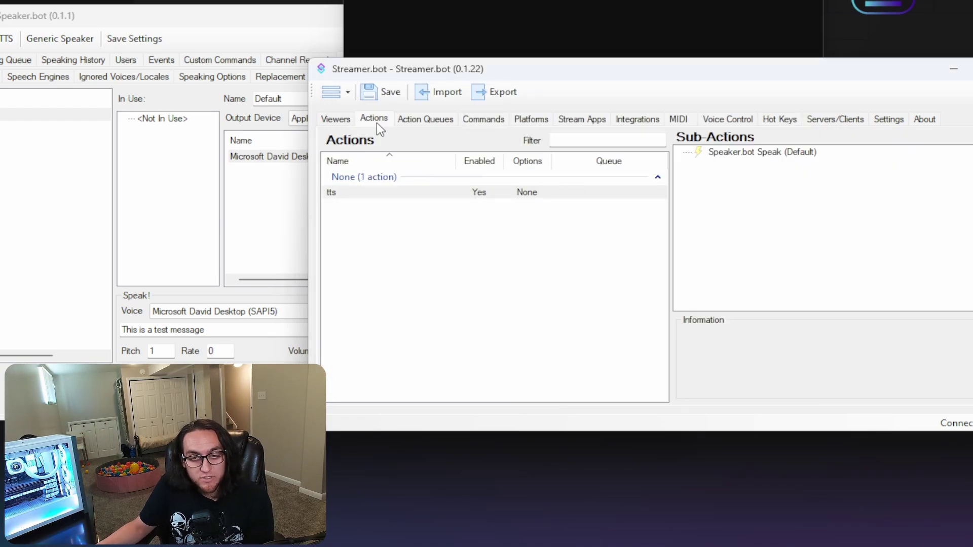
pyautogui.click(360, 195)
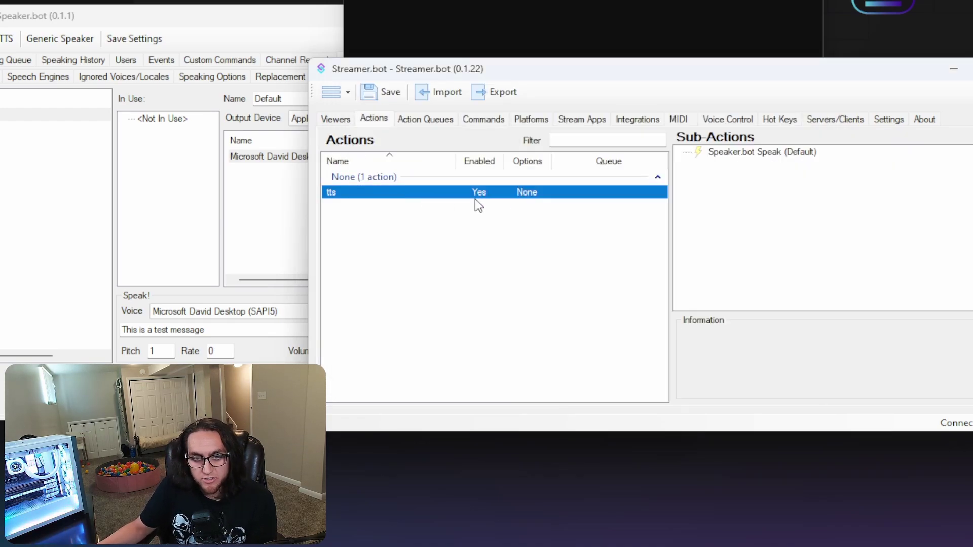
pyautogui.click(660, 153)
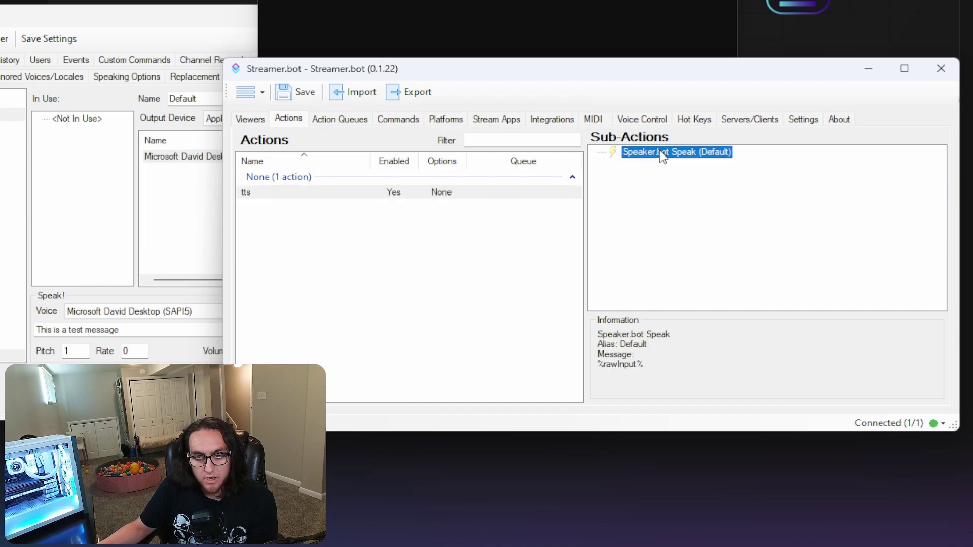
pyautogui.doubleClick(647, 153)
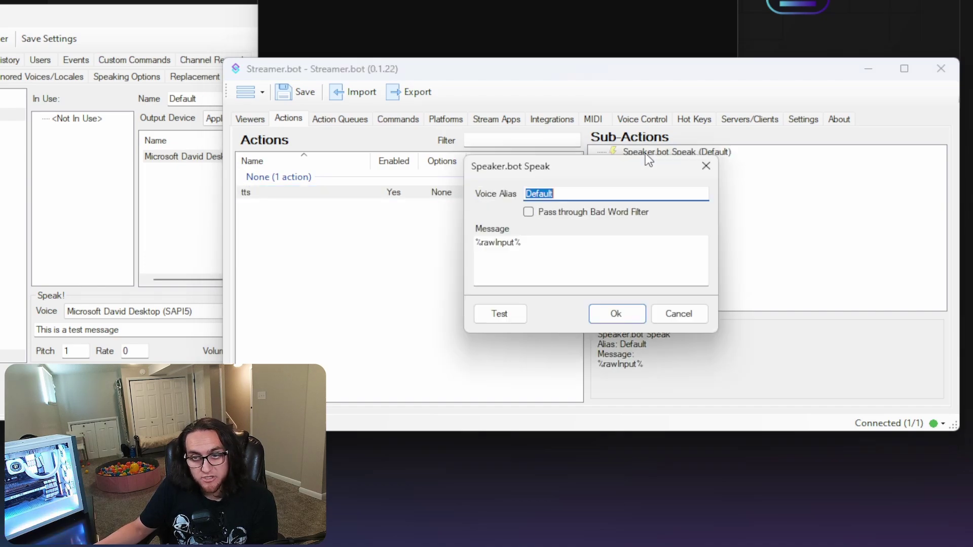
pyautogui.click(483, 243)
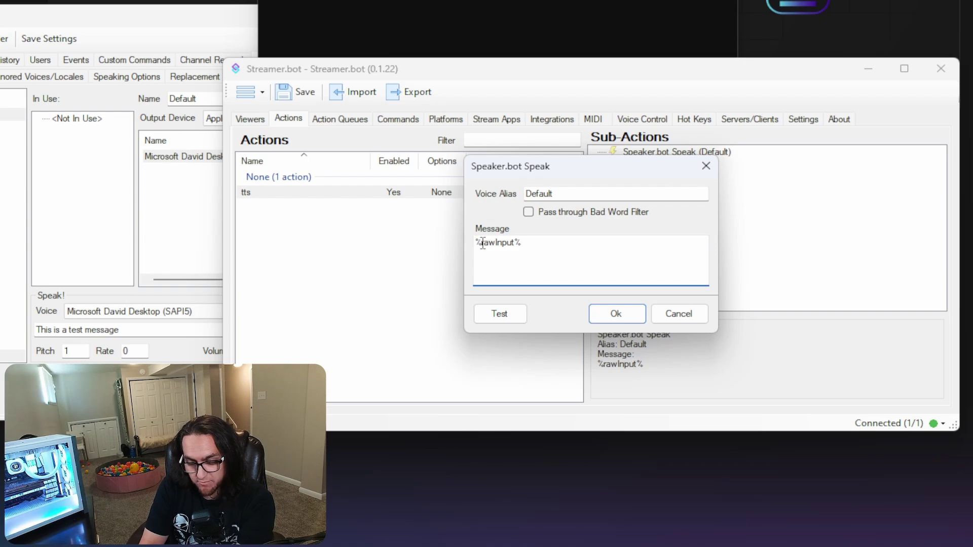
pyautogui.write('user%%')
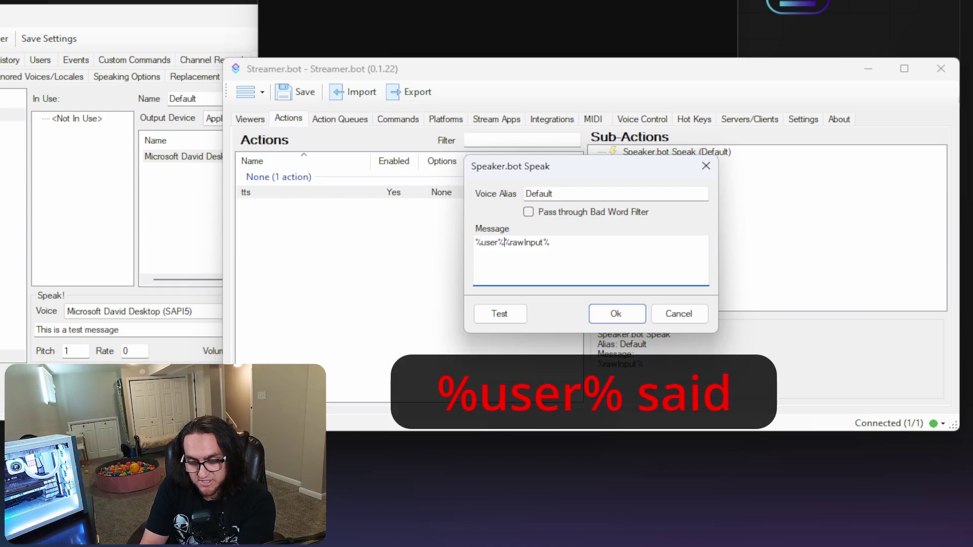
pyautogui.write(' said')
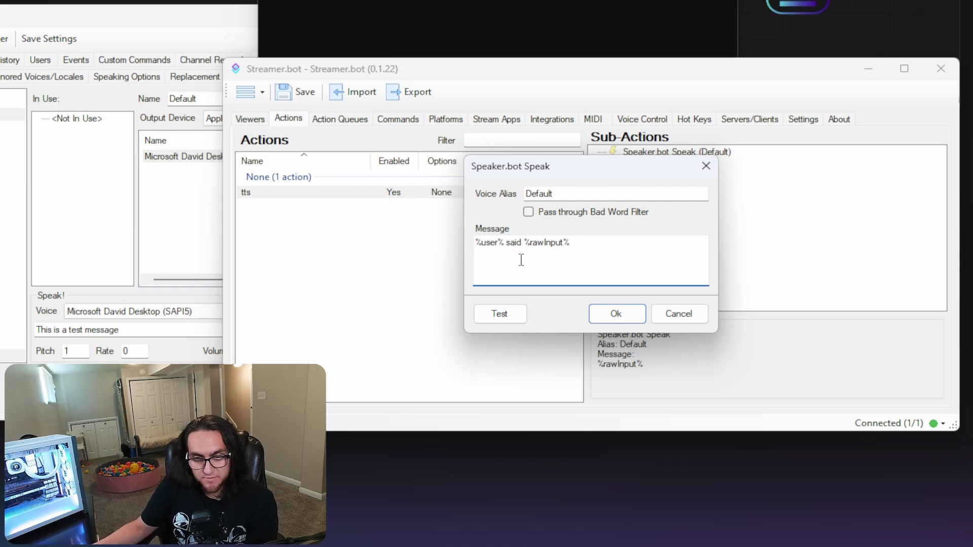
pyautogui.click(603, 315)
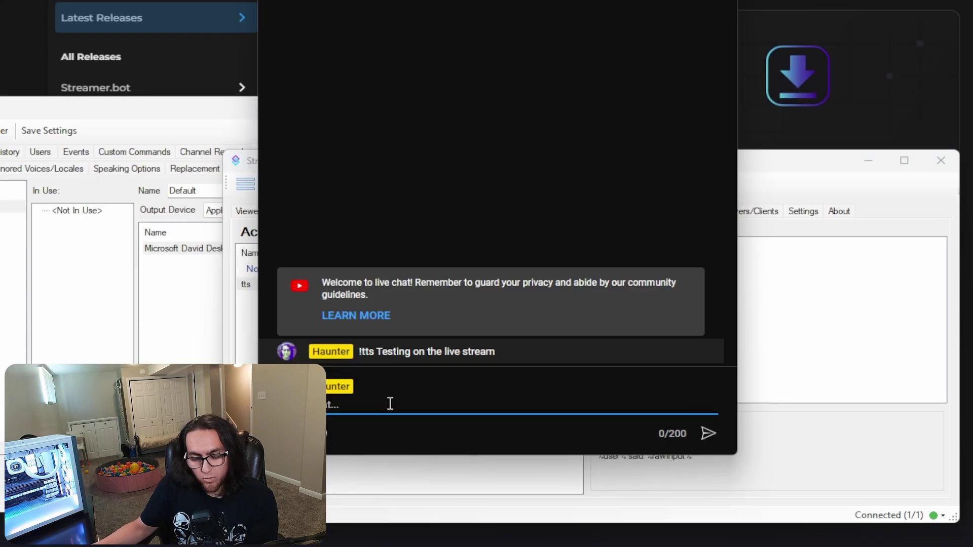
# - Send "!tts Hello this is" followed by the channel name in the YouTube live chat
pyautogui.write('!tts Hello t')
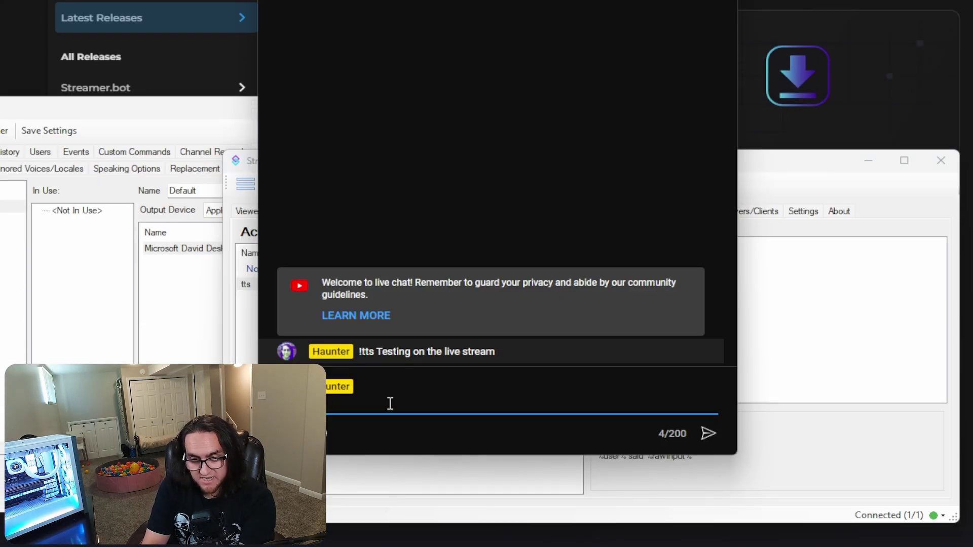
pyautogui.write('his ')
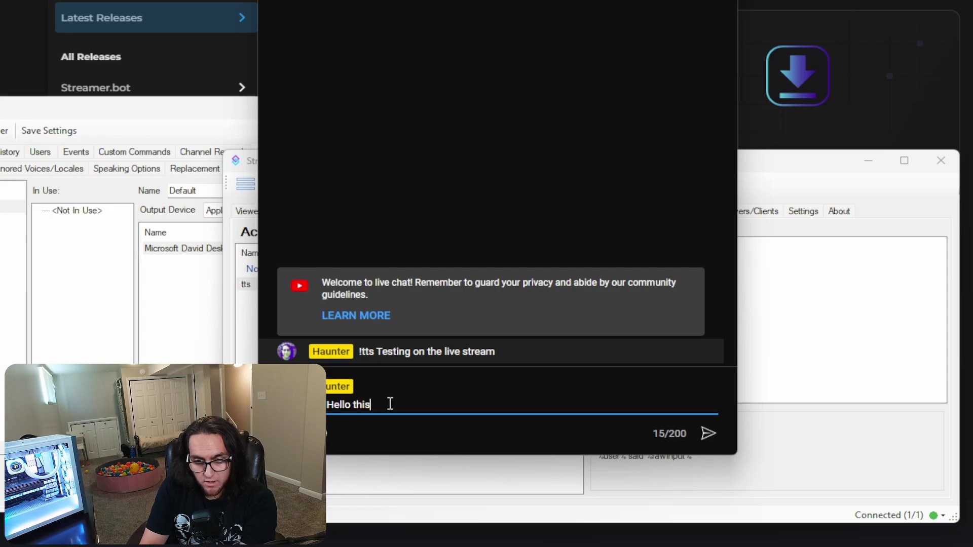
pyautogui.write('is Haunter')
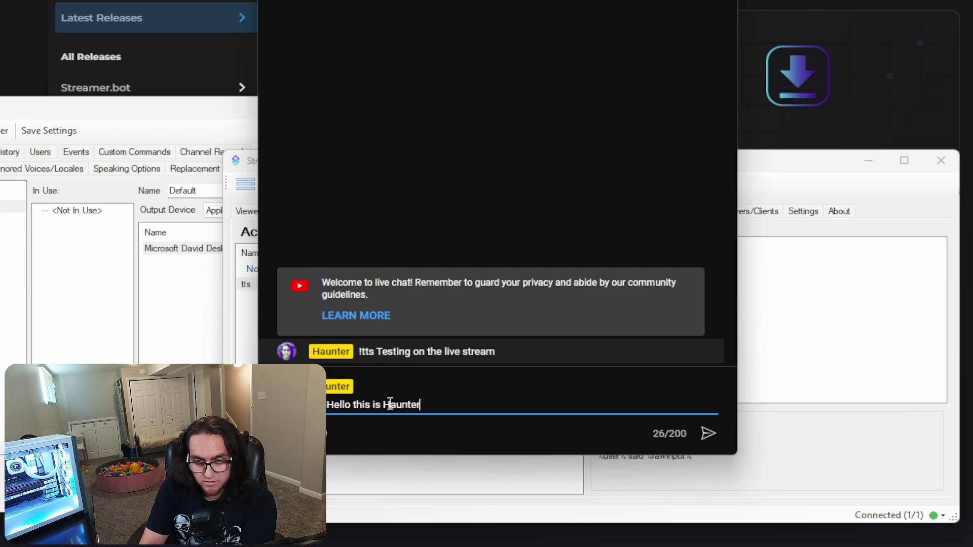
pyautogui.press('Return')
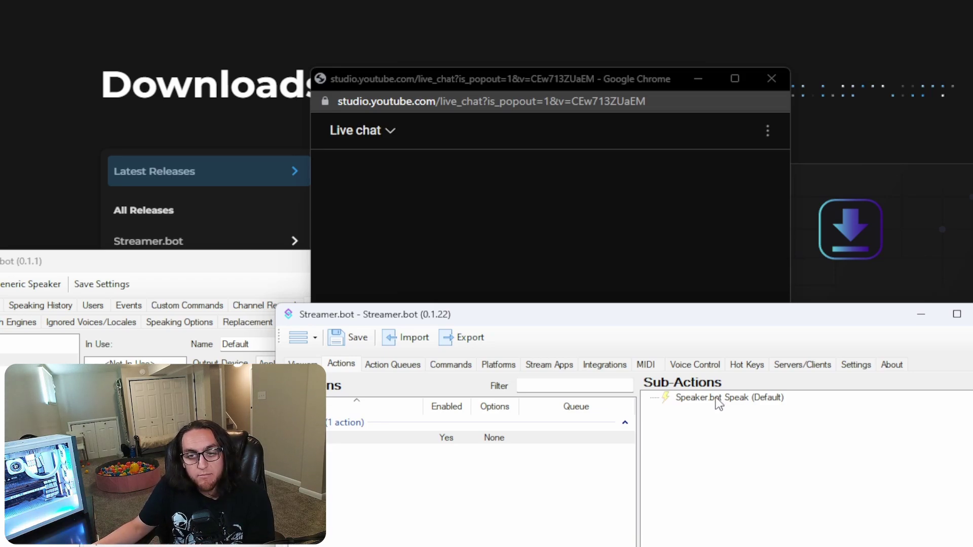
# - In Streamer.bot, assign the tts action to YouTube's Chat Message event
pyautogui.click(498, 368)
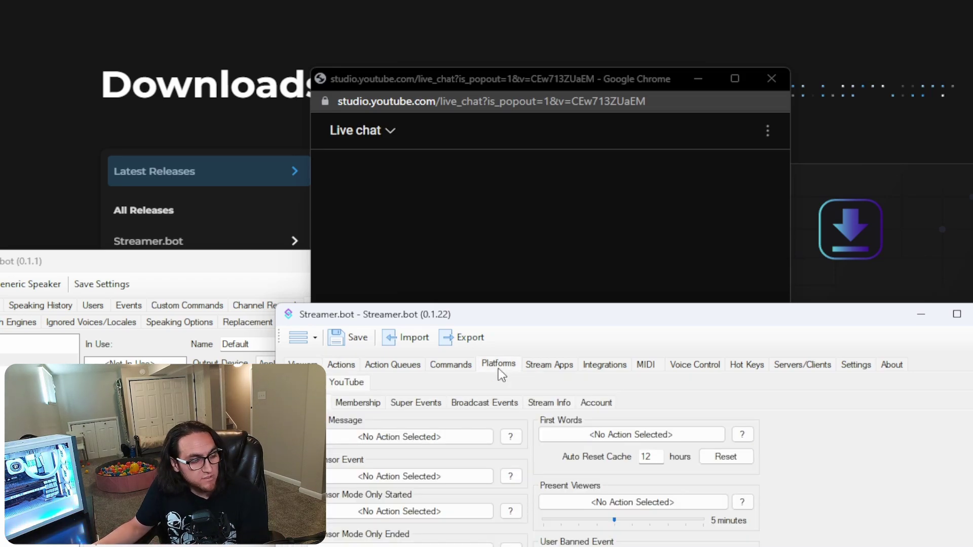
pyautogui.click(311, 404)
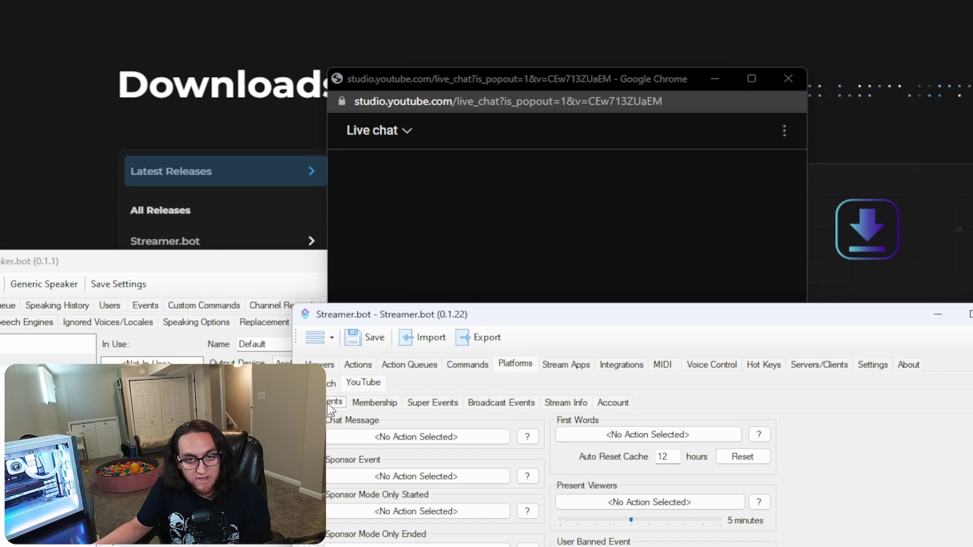
pyautogui.click(394, 442)
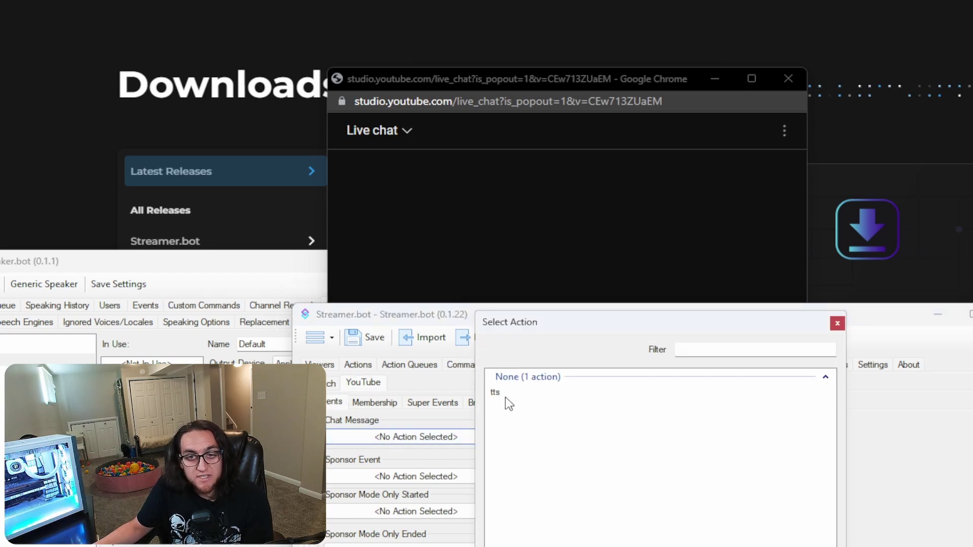
pyautogui.click(502, 394)
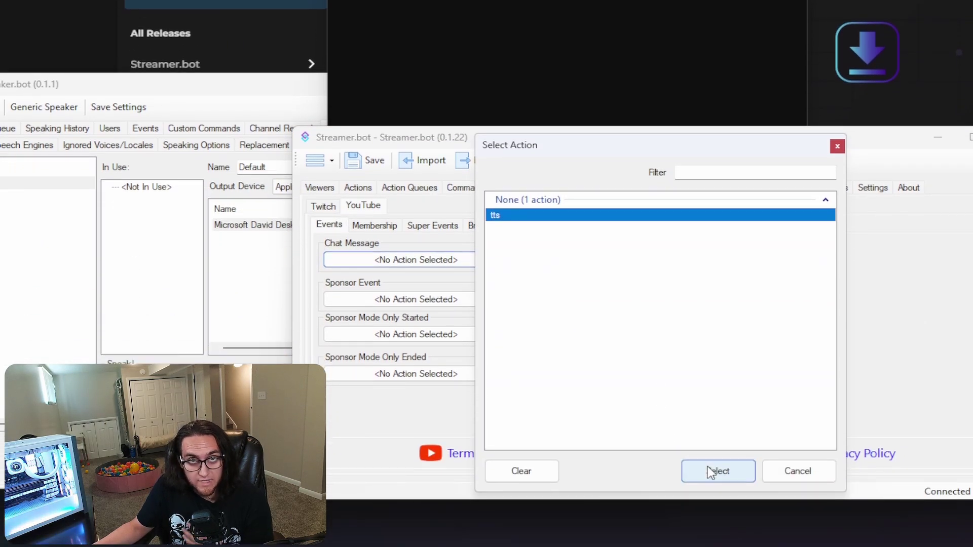
pyautogui.click(708, 466)
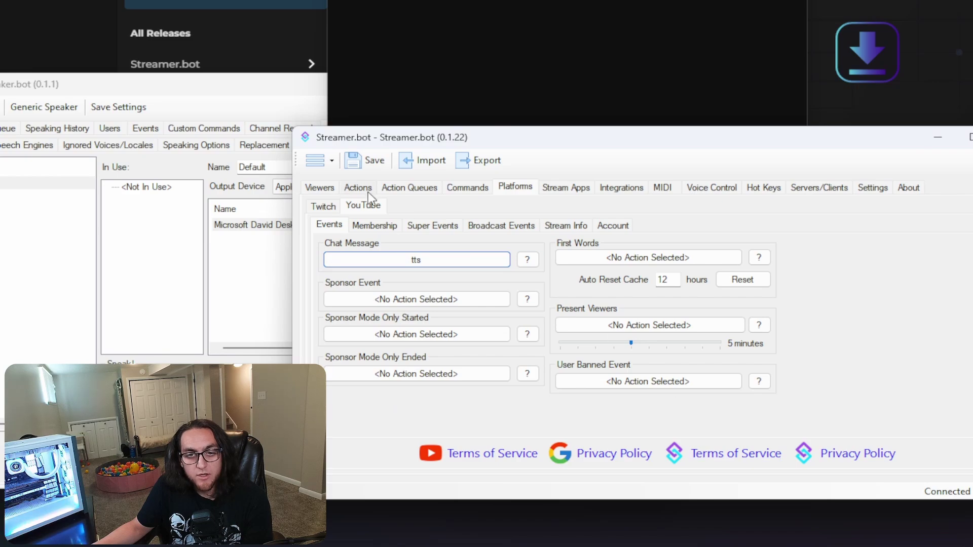
# - Change the tts action's Speaker.bot Speak message to "%user% said %message%"
pyautogui.click(360, 189)
pyautogui.click(728, 222)
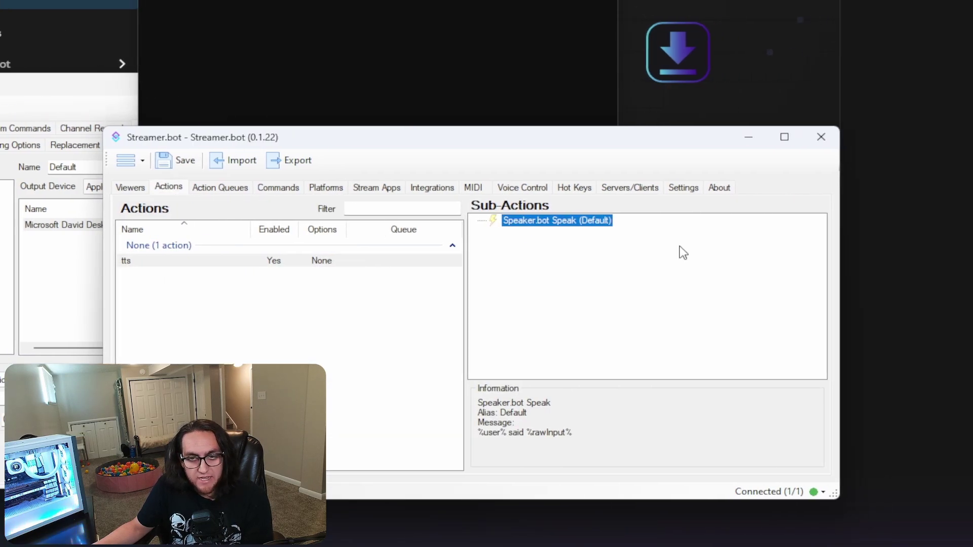
pyautogui.doubleClick(546, 223)
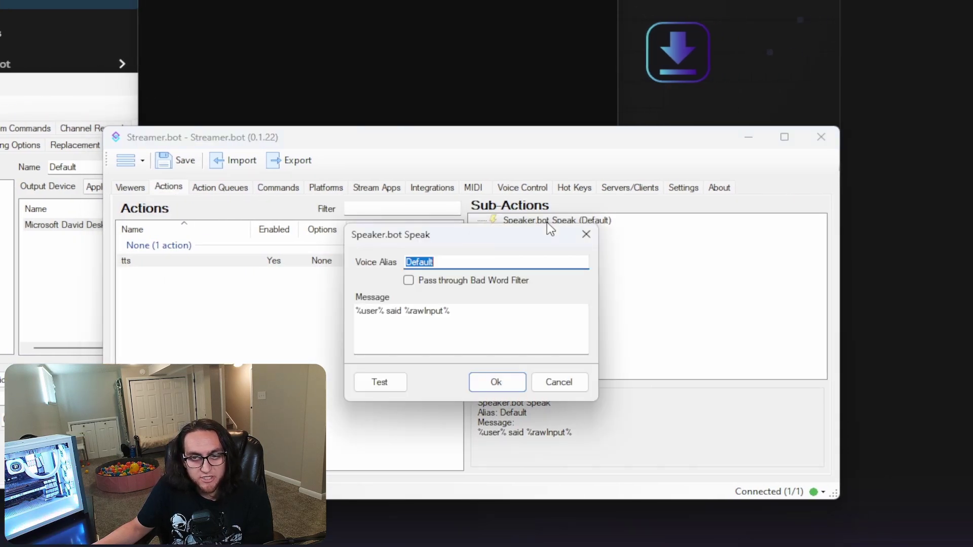
pyautogui.click(412, 310)
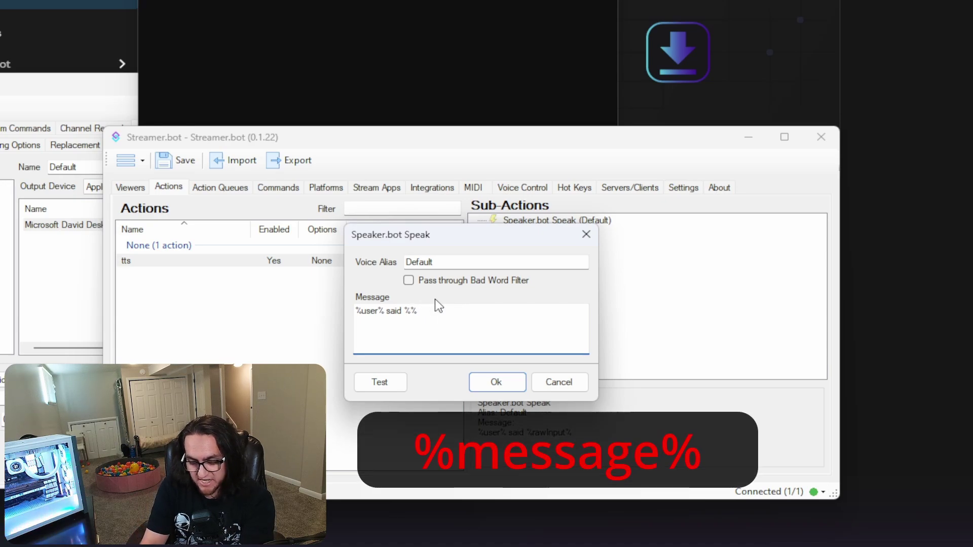
pyautogui.write('message')
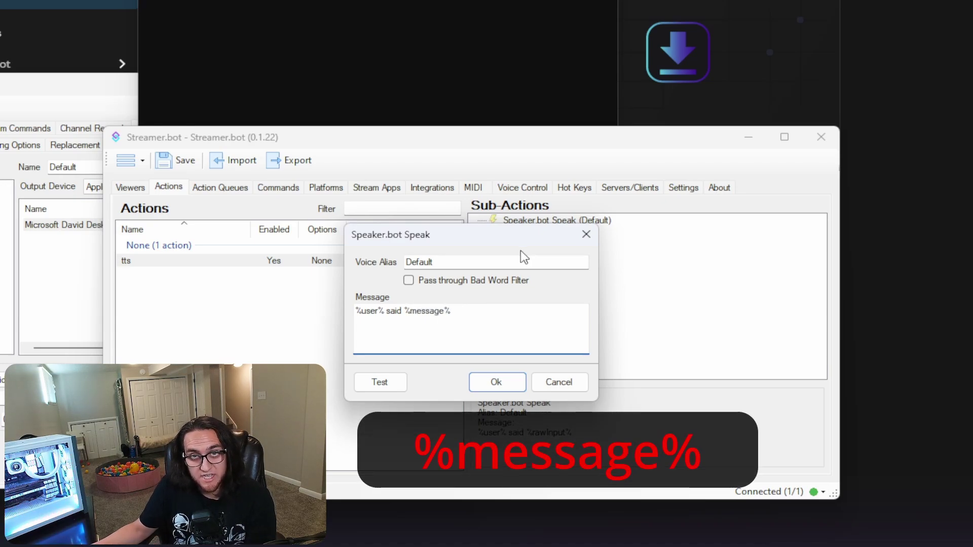
pyautogui.click(497, 384)
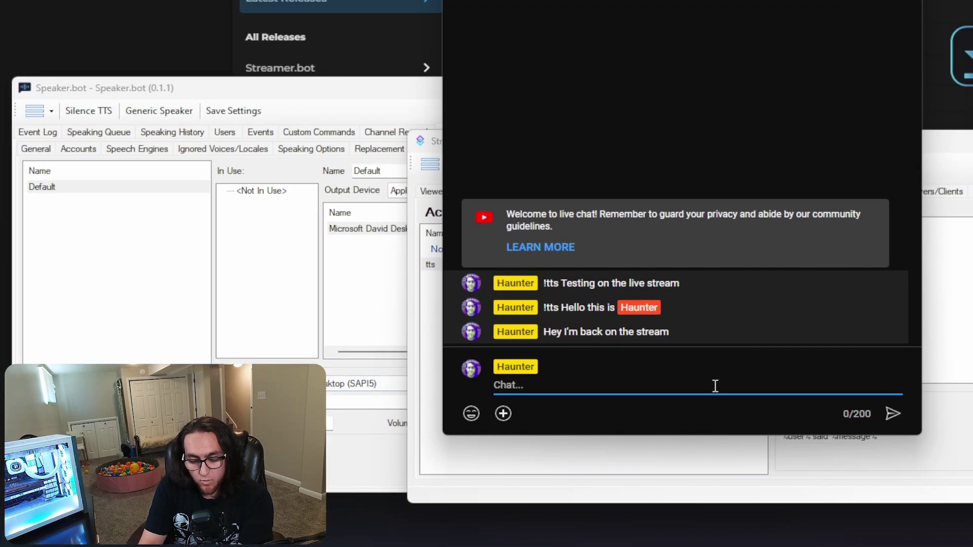
# - Send "Hello I'm here from your YouTube video" in the YouTube live chat
pyautogui.write('Hello I')
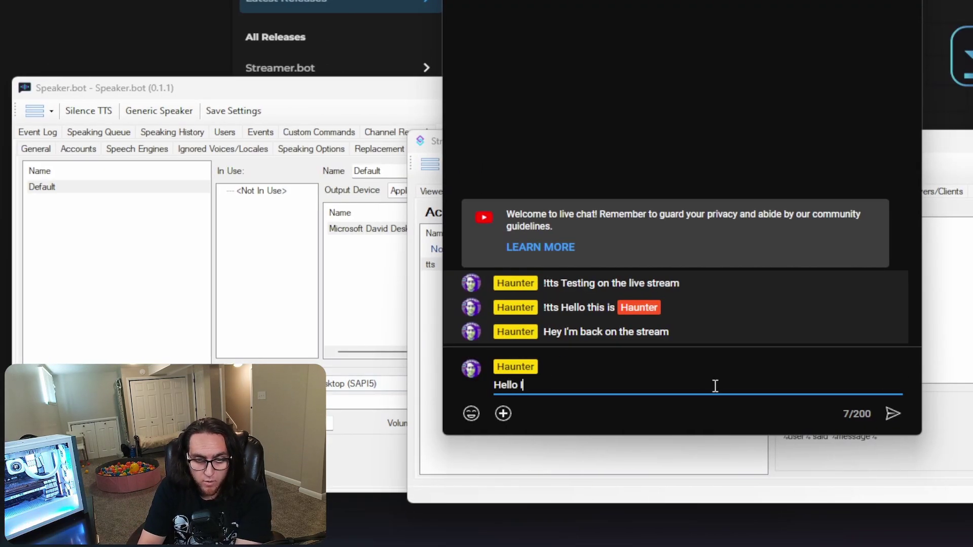
pyautogui.write("'m here from your")
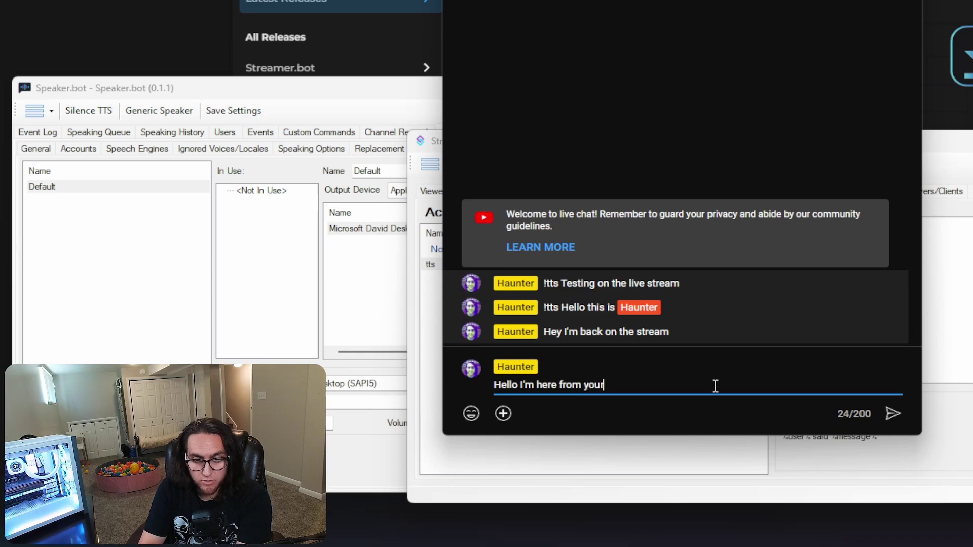
pyautogui.write(' YouTube video')
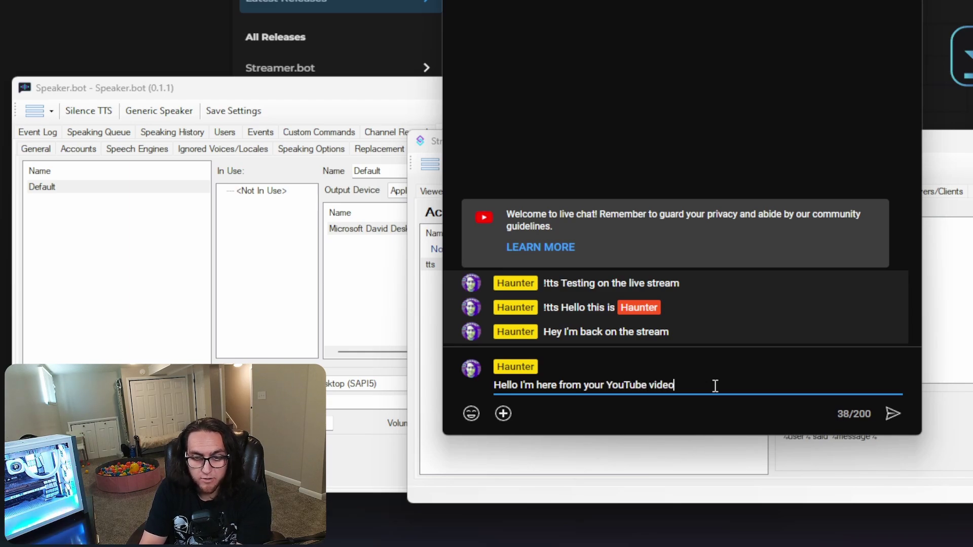
pyautogui.press('Return')
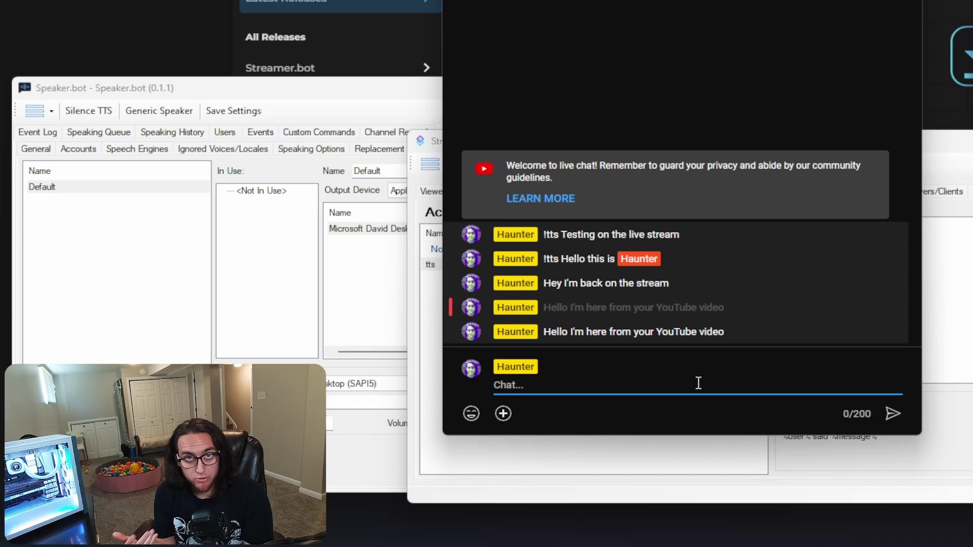
# - Send "hey this is my second message" in the YouTube live chat
pyautogui.write('hey this i')
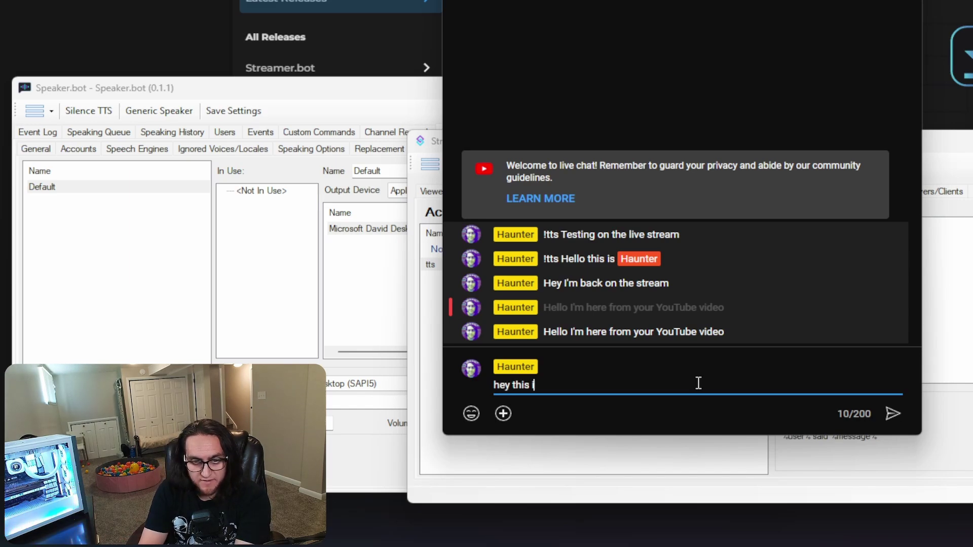
pyautogui.write('s my second messa')
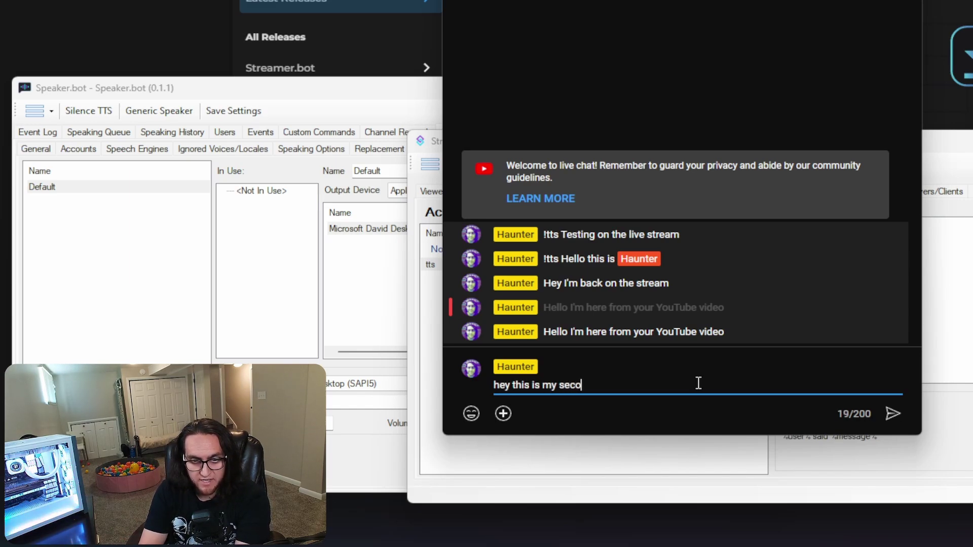
pyautogui.write('ge')
pyautogui.press('Return')
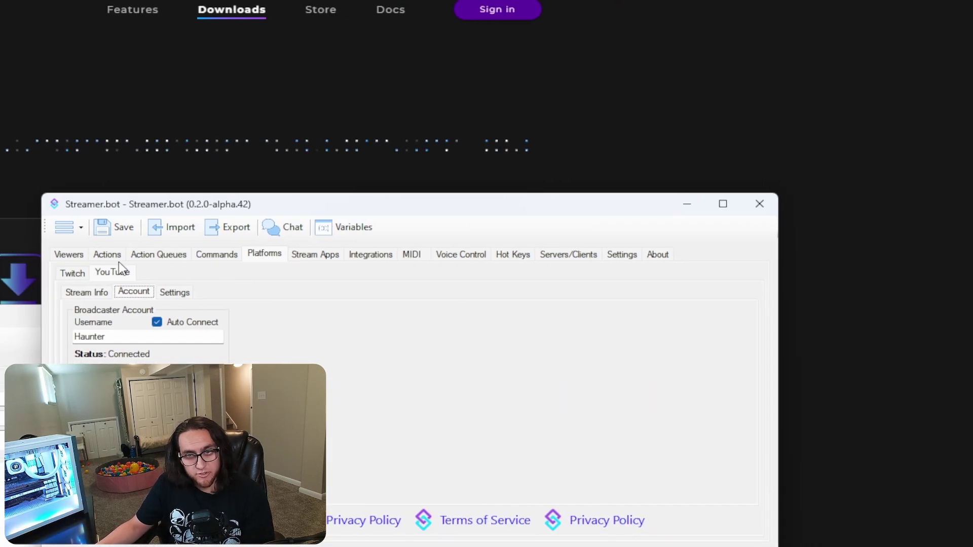
# - In the Streamer.bot 0.2.0-alpha.42 window, add an enabled action named tts2
pyautogui.click(110, 255)
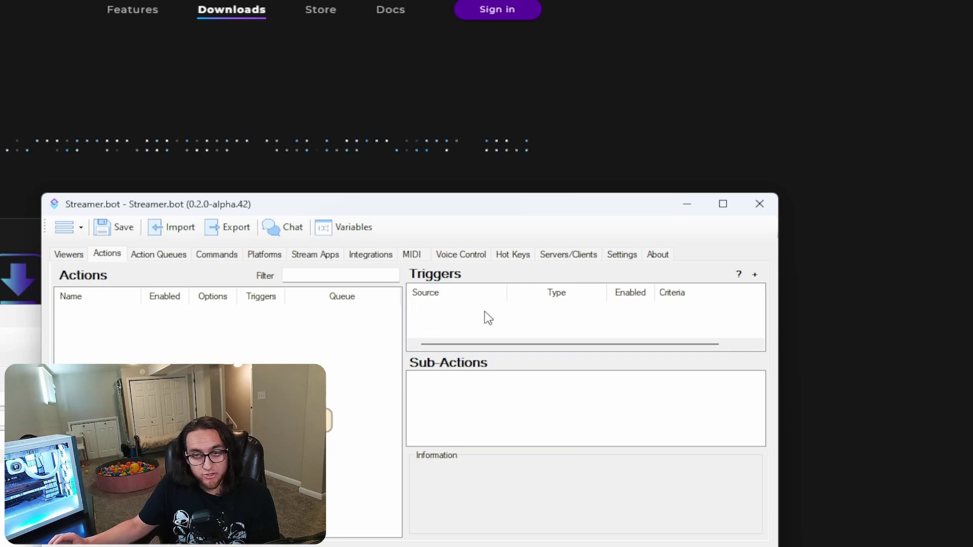
pyautogui.rightClick(75, 334)
pyautogui.click(102, 342)
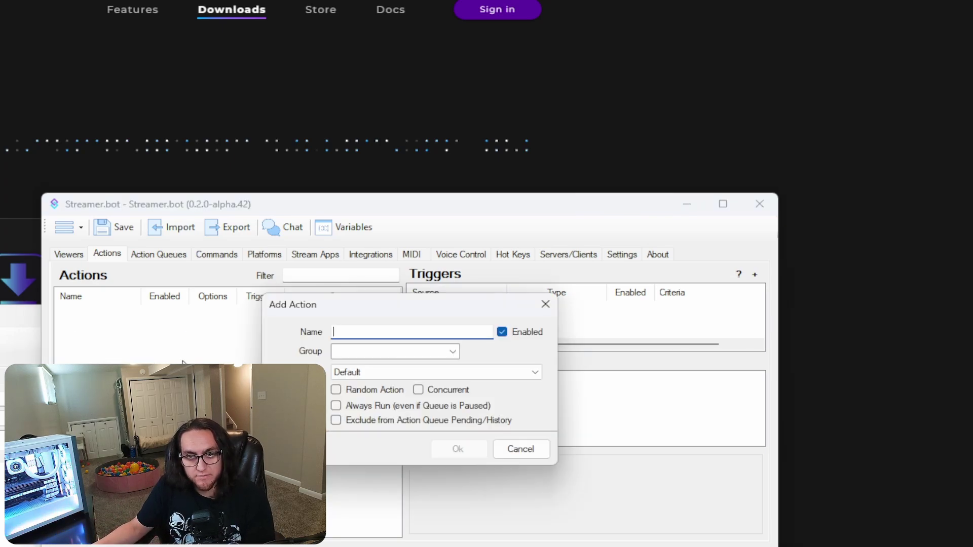
pyautogui.write('tts')
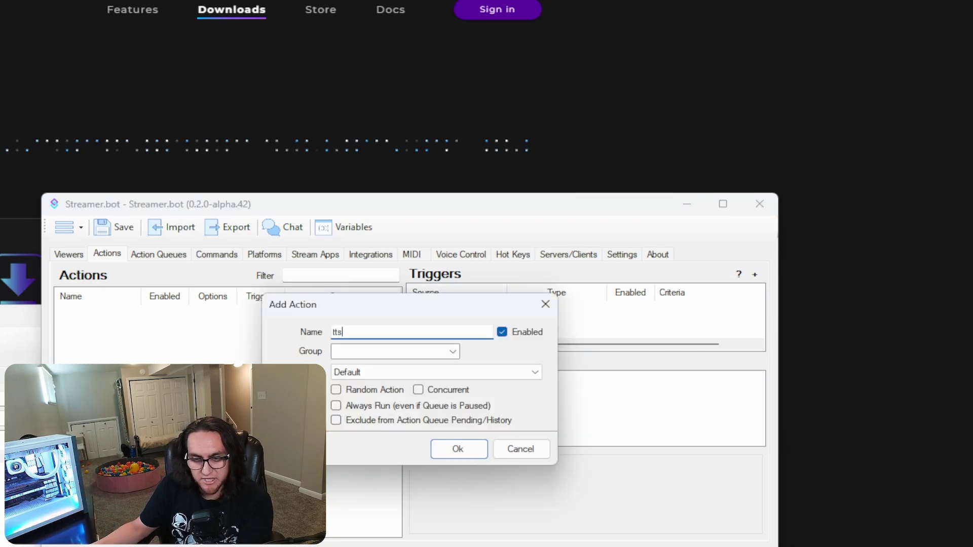
pyautogui.write('2')
pyautogui.click(458, 446)
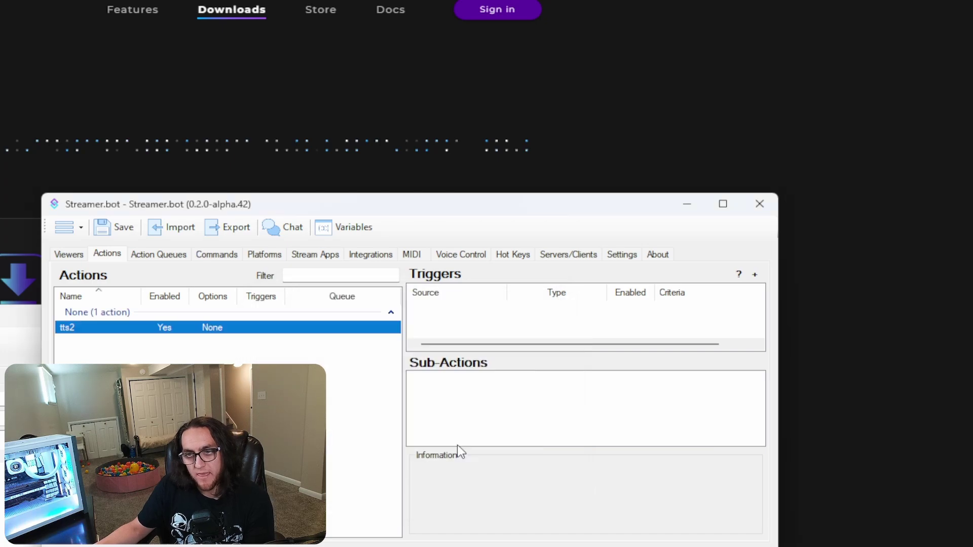
# - Add a Speaker.bot Speak sub-action to tts2 with voice alias Default and message "%rawInput%"
pyautogui.rightClick(447, 384)
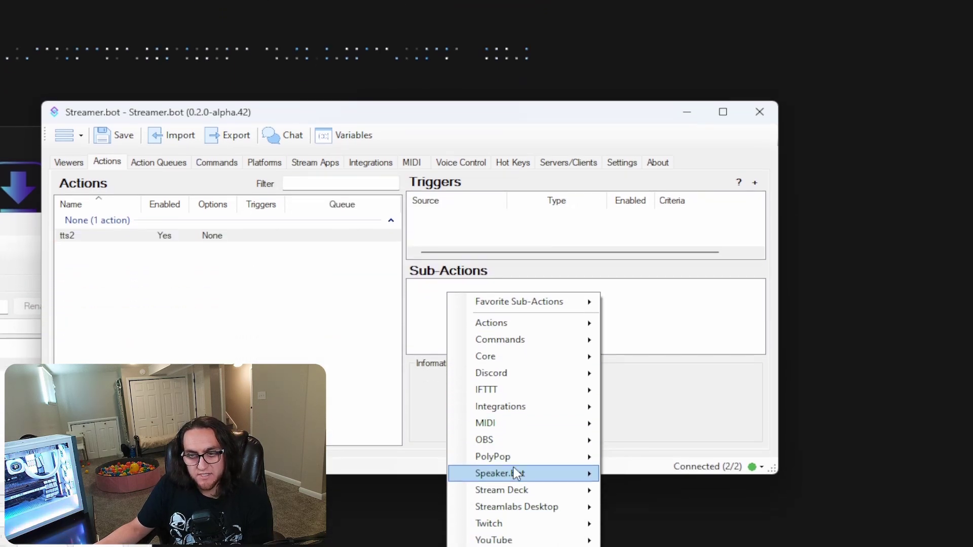
pyautogui.moveTo(575, 470)
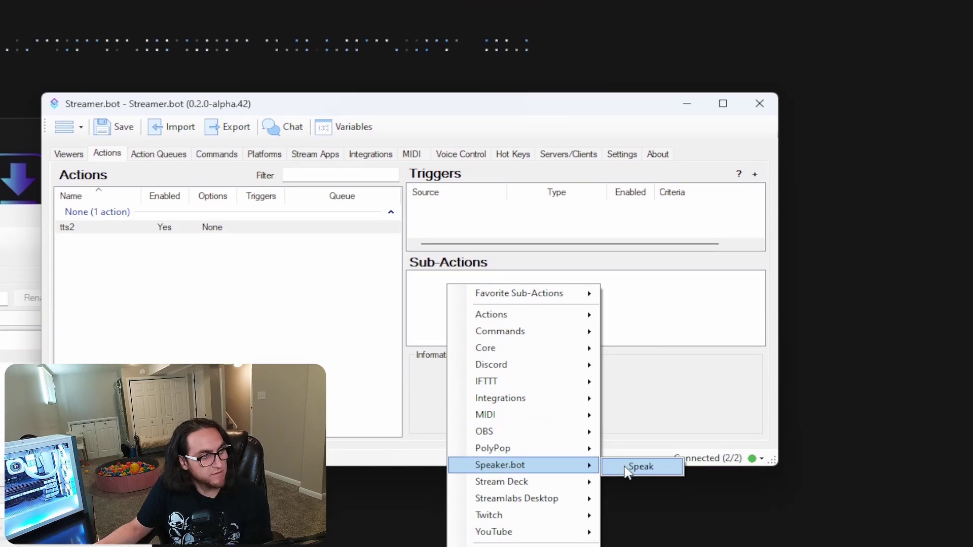
pyautogui.click(627, 468)
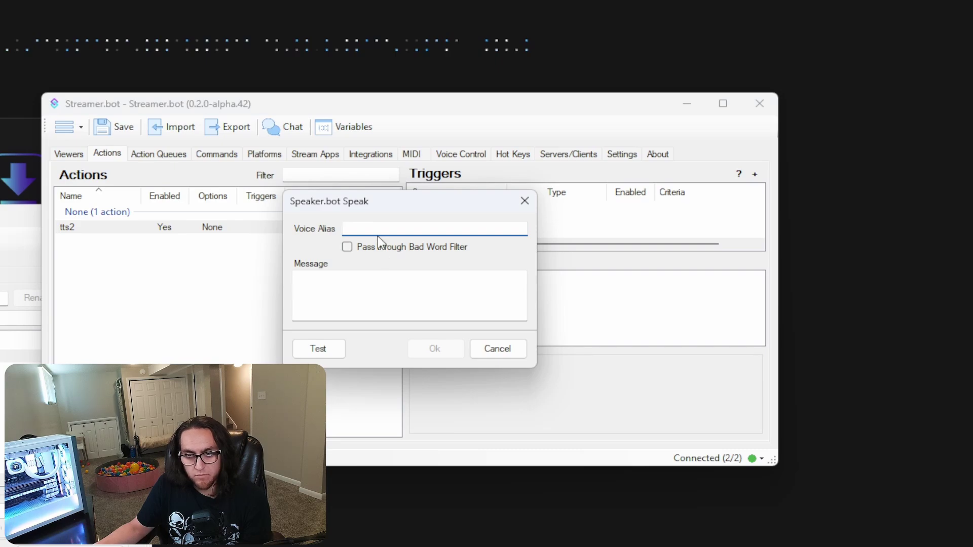
pyautogui.write('Default')
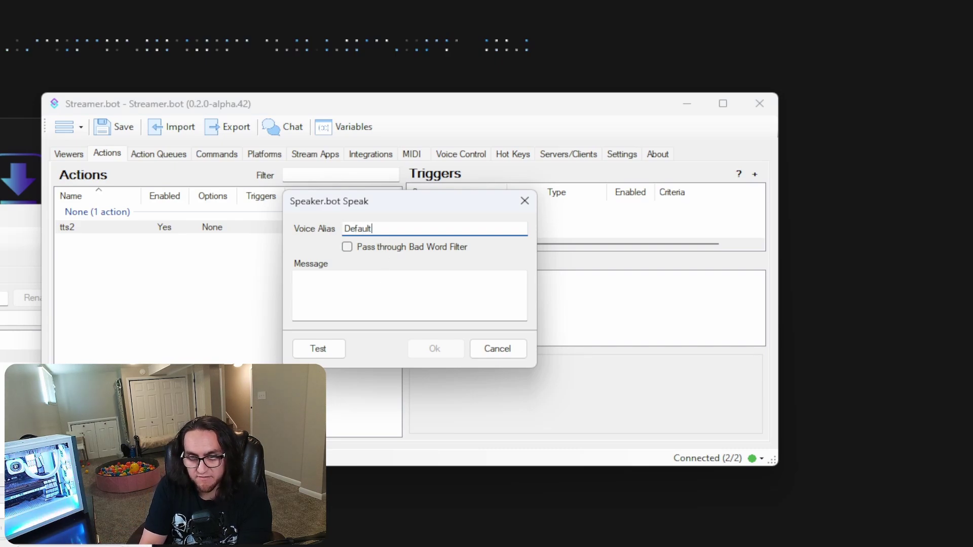
pyautogui.press('Tab')
pyautogui.press('Tab')
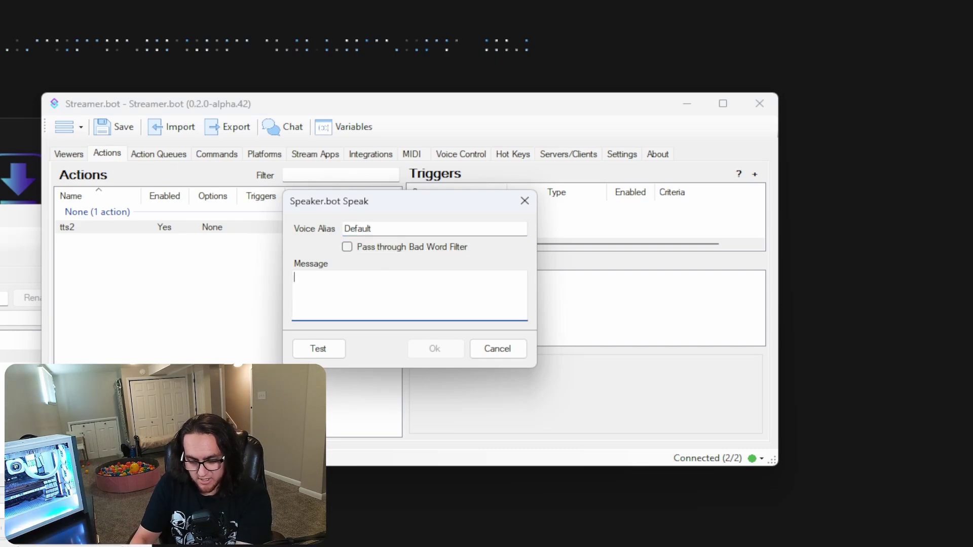
pyautogui.write('%rawInput%')
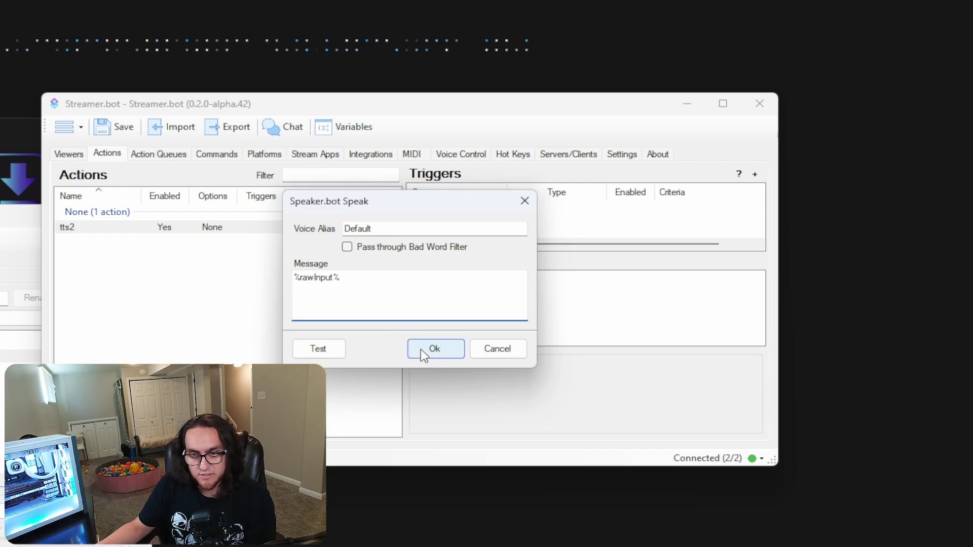
pyautogui.click(424, 351)
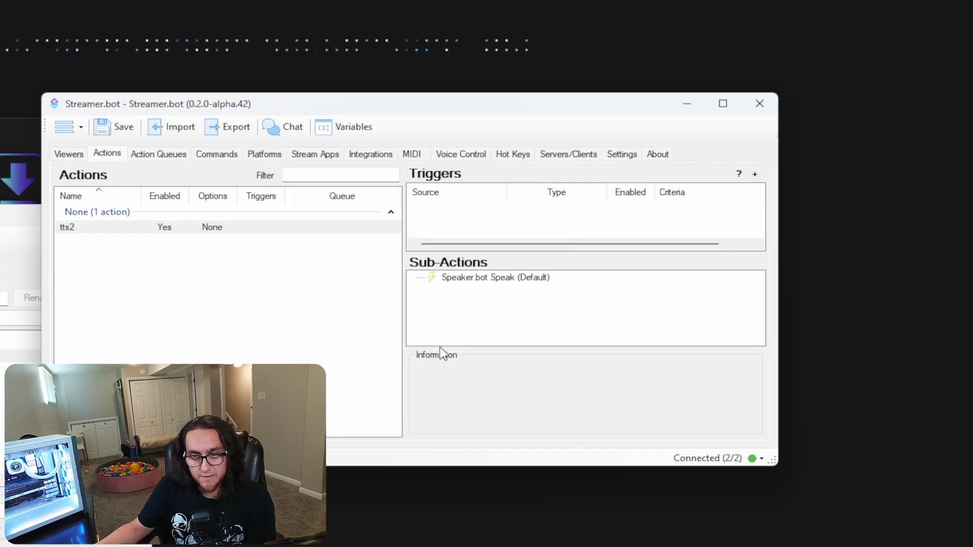
# - Add a command named tts that responds to !tts, with YouTube Message as its source instead of Twitch Message
pyautogui.click(218, 155)
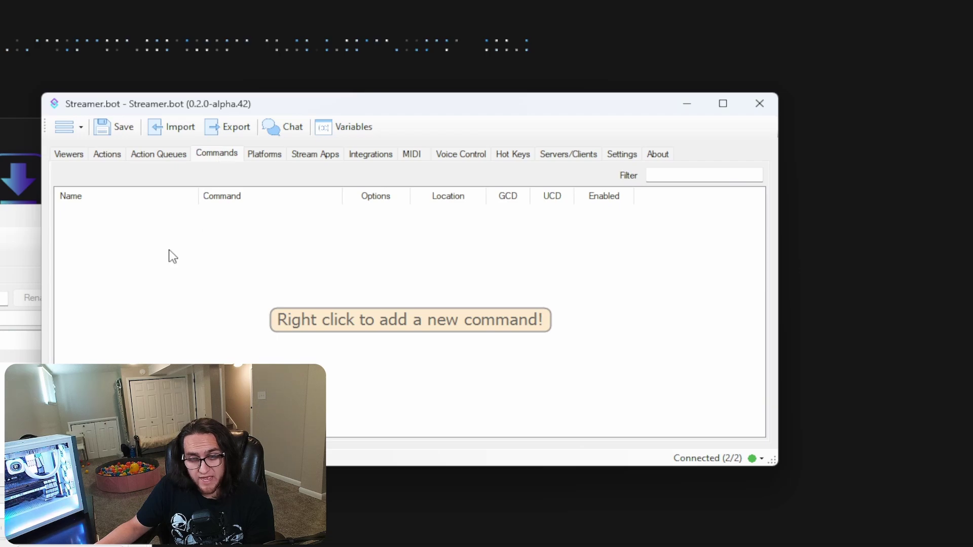
pyautogui.rightClick(132, 227)
pyautogui.click(133, 234)
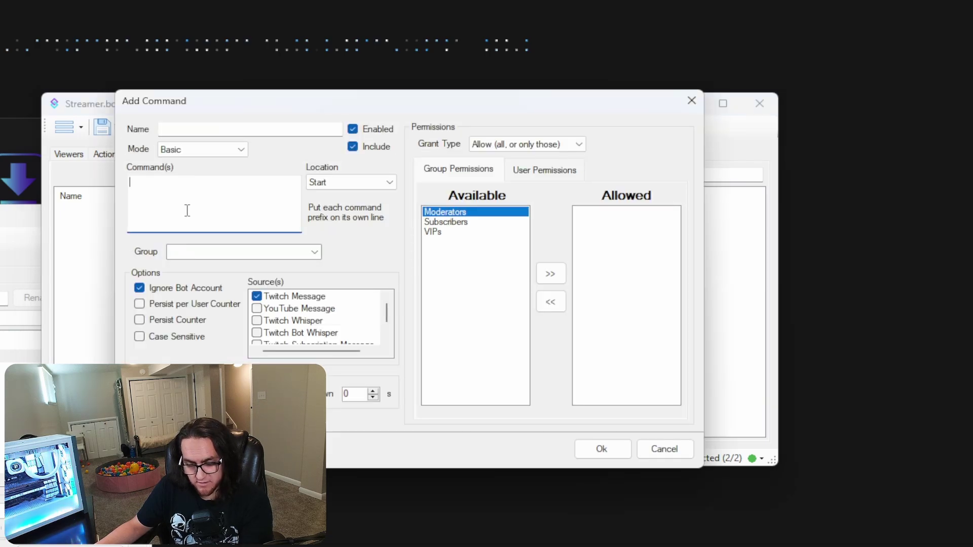
pyautogui.write('!tts')
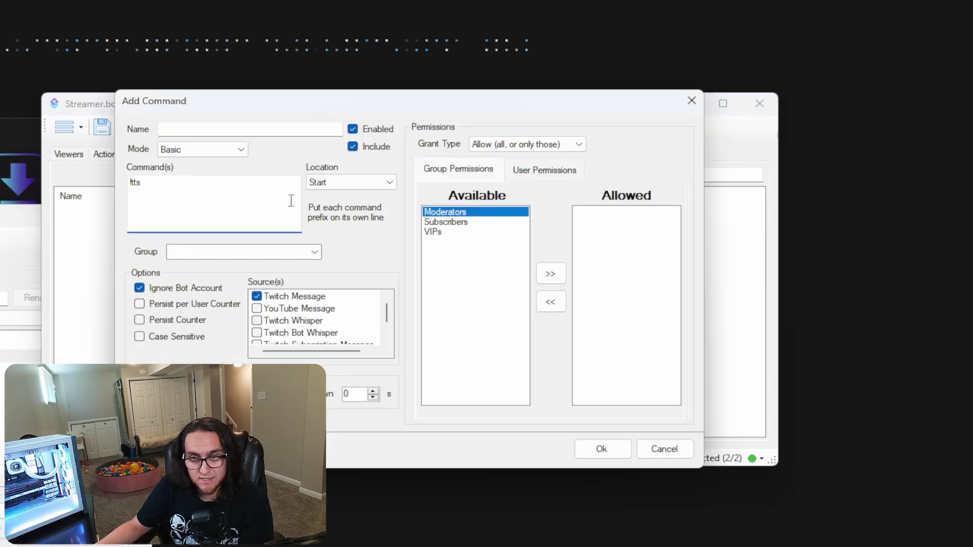
pyautogui.hotkey('shift', 'Tab')
pyautogui.hotkey('shift', 'Tab')
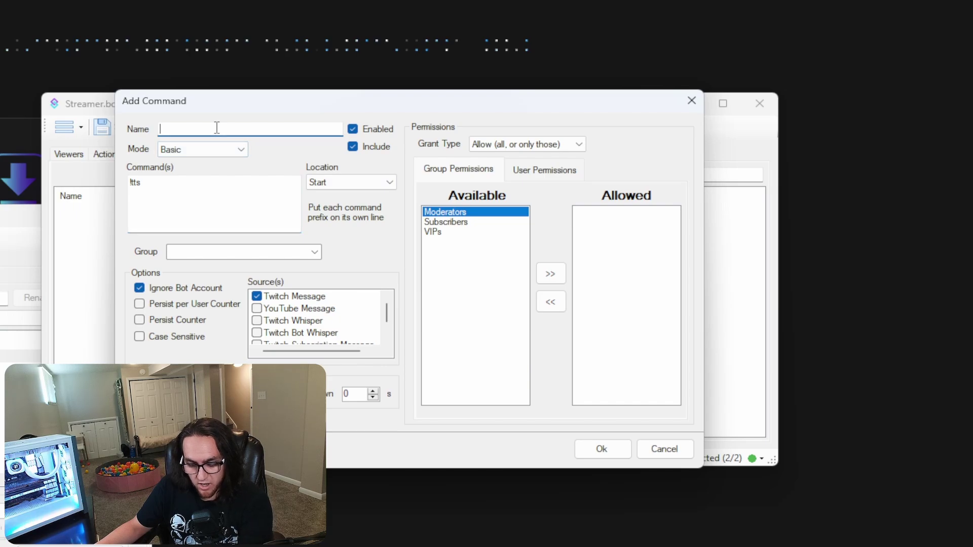
pyautogui.write('tts')
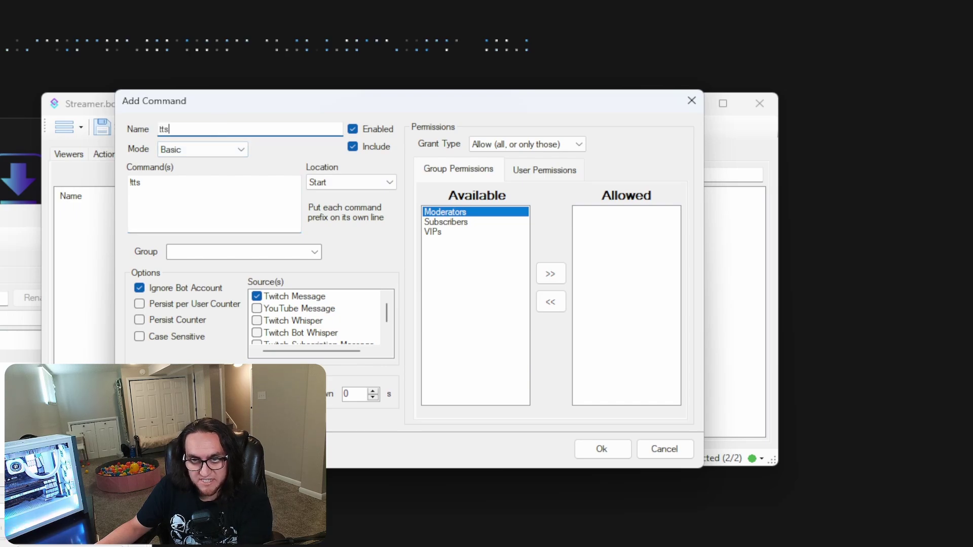
pyautogui.click(256, 309)
pyautogui.click(257, 296)
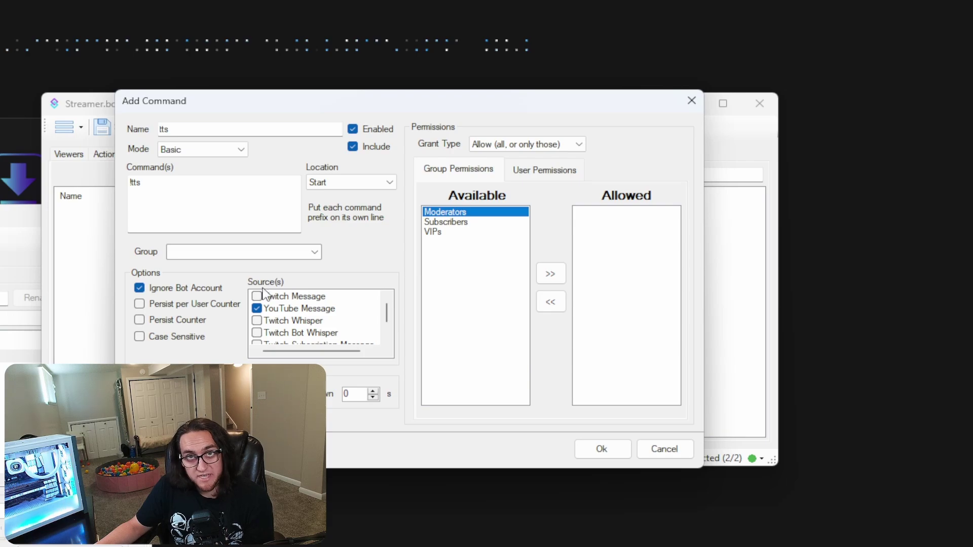
pyautogui.click(585, 450)
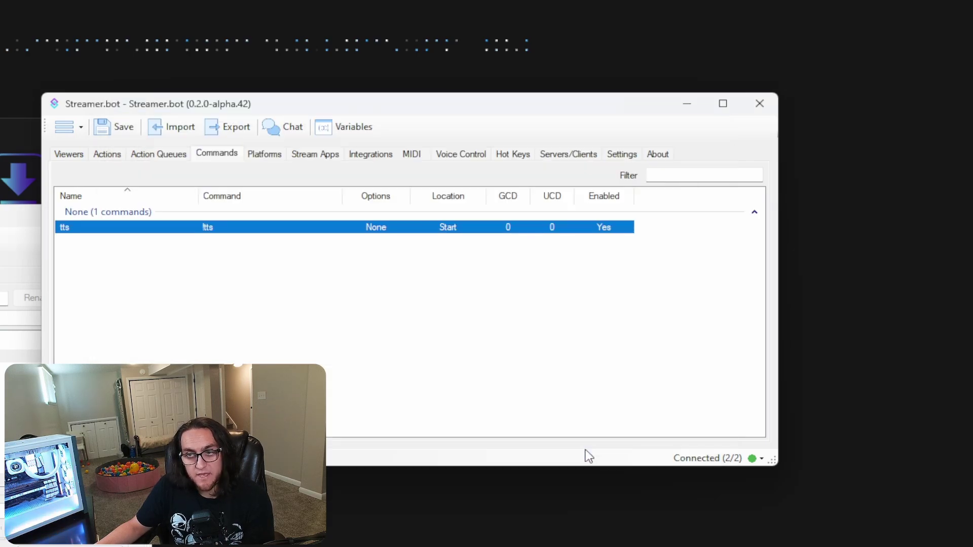
# - Add a Command Triggered trigger to the tts2 action, using the tts (!tts) command
pyautogui.click(106, 153)
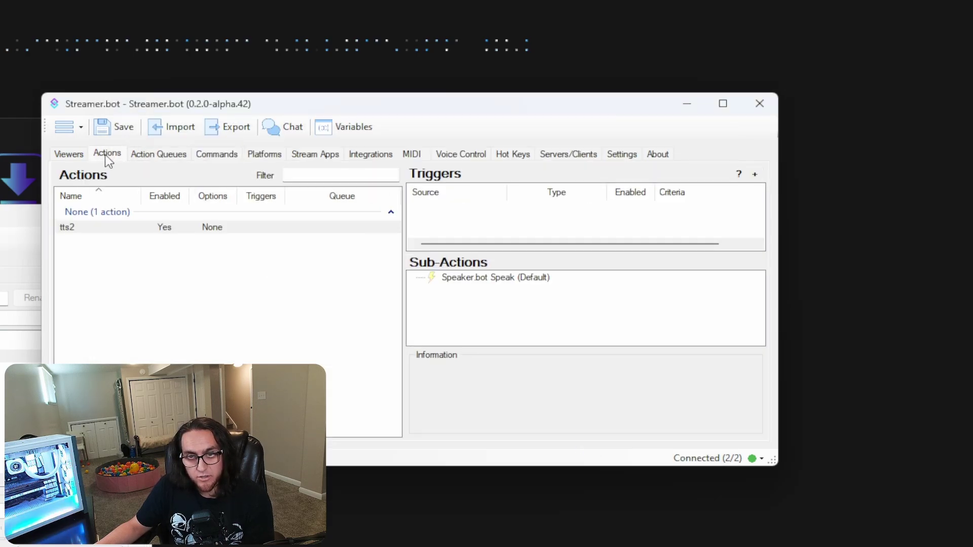
pyautogui.click(170, 228)
pyautogui.rightClick(432, 215)
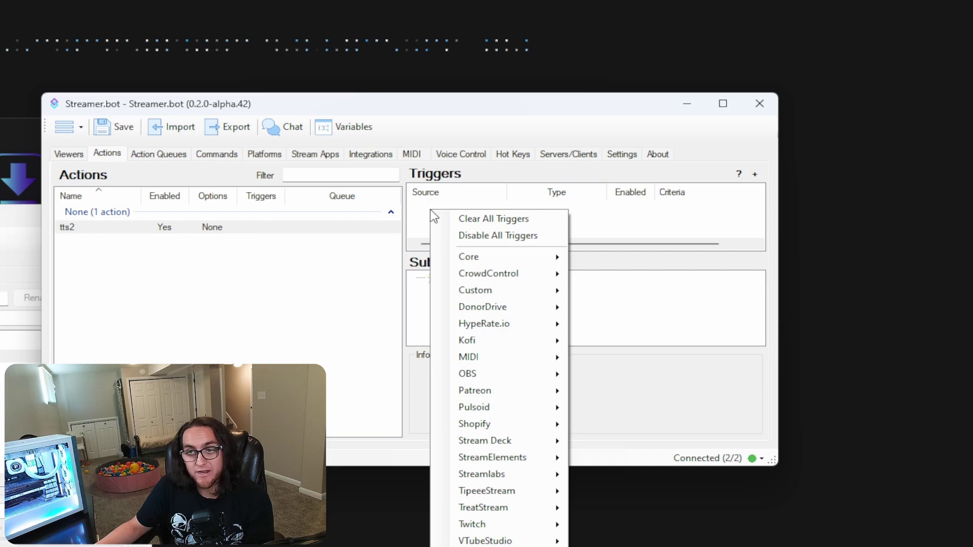
pyautogui.moveTo(493, 260)
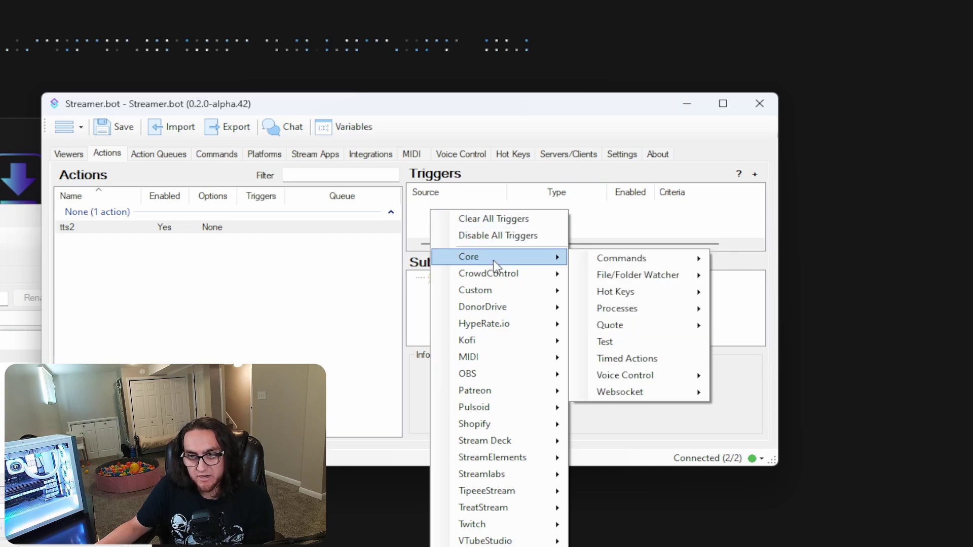
pyautogui.moveTo(624, 259)
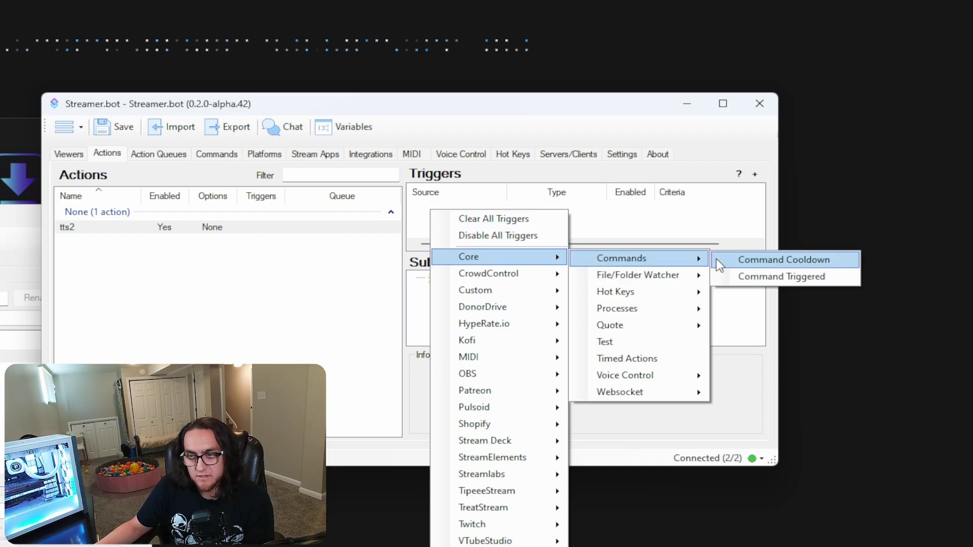
pyautogui.click(743, 278)
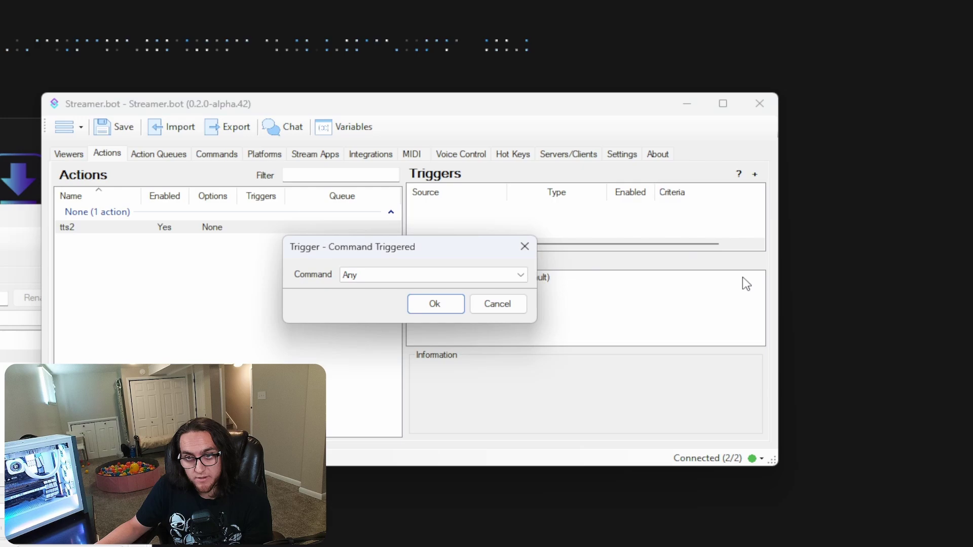
pyautogui.click(410, 274)
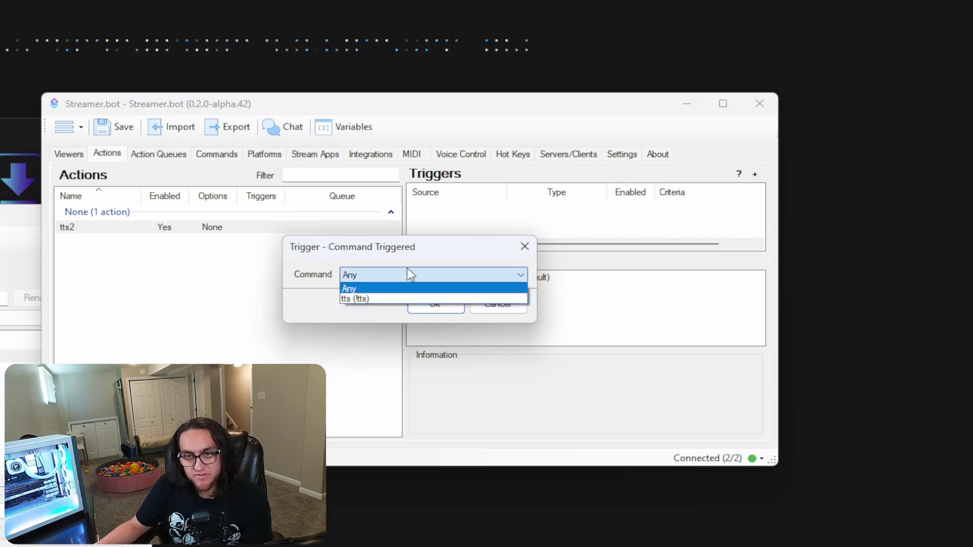
pyautogui.click(370, 301)
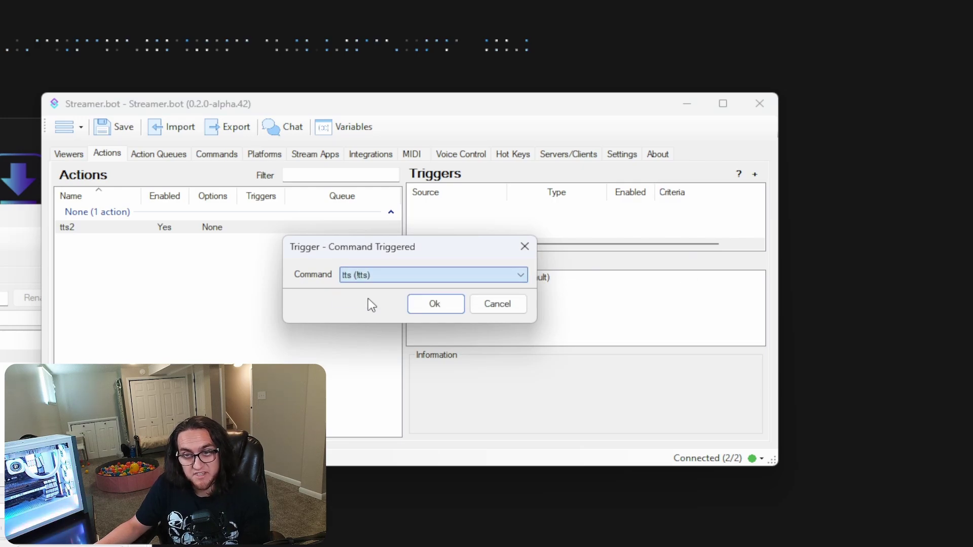
pyautogui.click(434, 305)
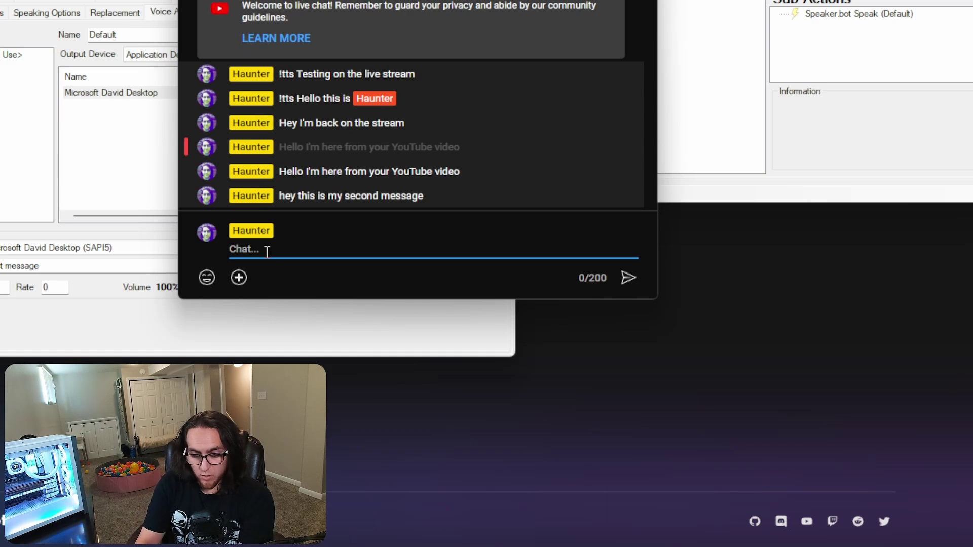
# - Send "This is a message from the new version" in the YouTube live chat, both without and with the !tts prefix
pyautogui.write('This')
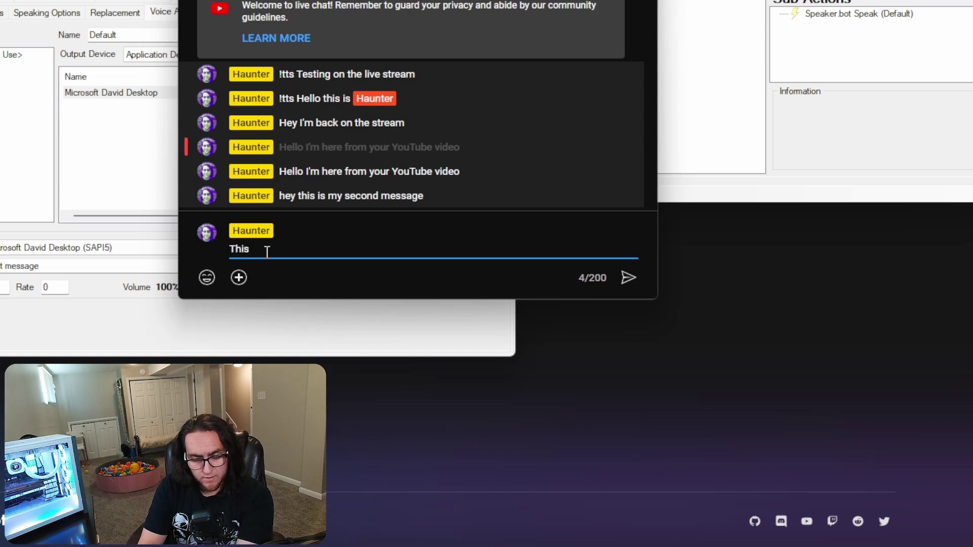
pyautogui.write(' is a mes')
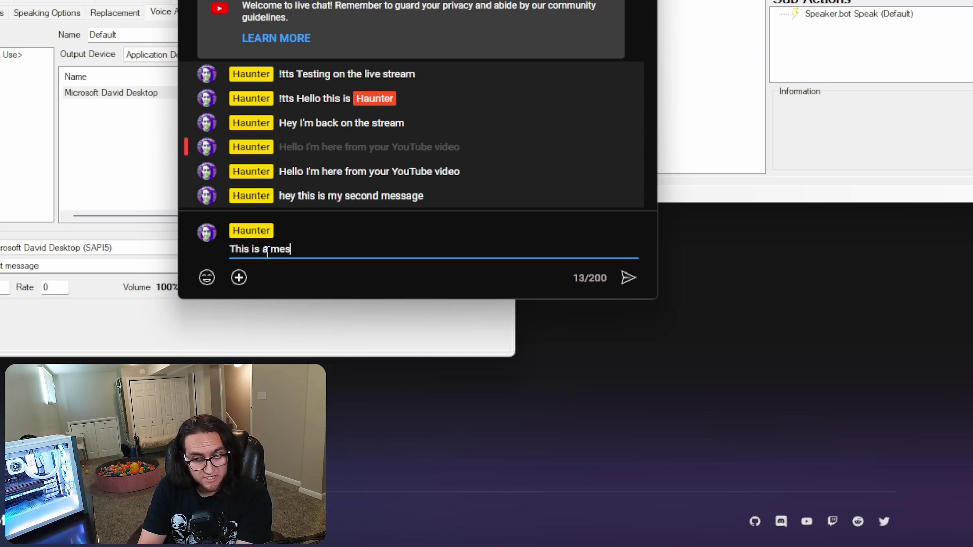
pyautogui.write('from the new version')
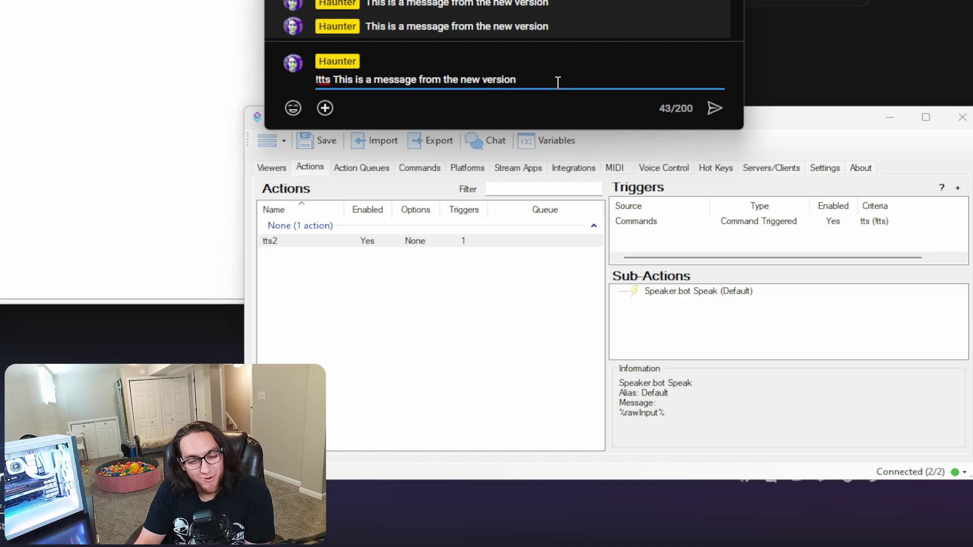
pyautogui.press('Return')
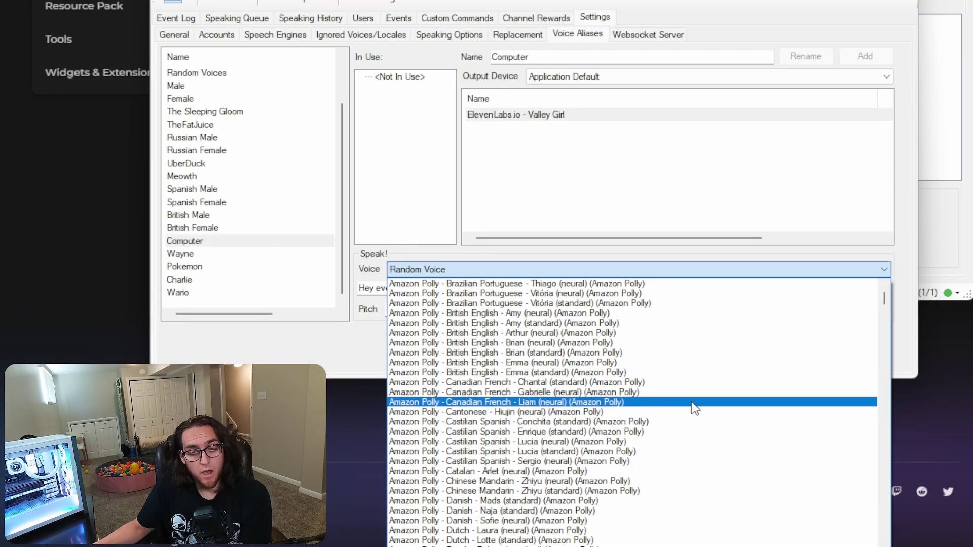
# - In Speaker.bot, look through the available voices for the voice aliases, from Amazon Polly to ElevenLabs.io and Google Cloud TTS
pyautogui.scroll(-15, 694, 406)
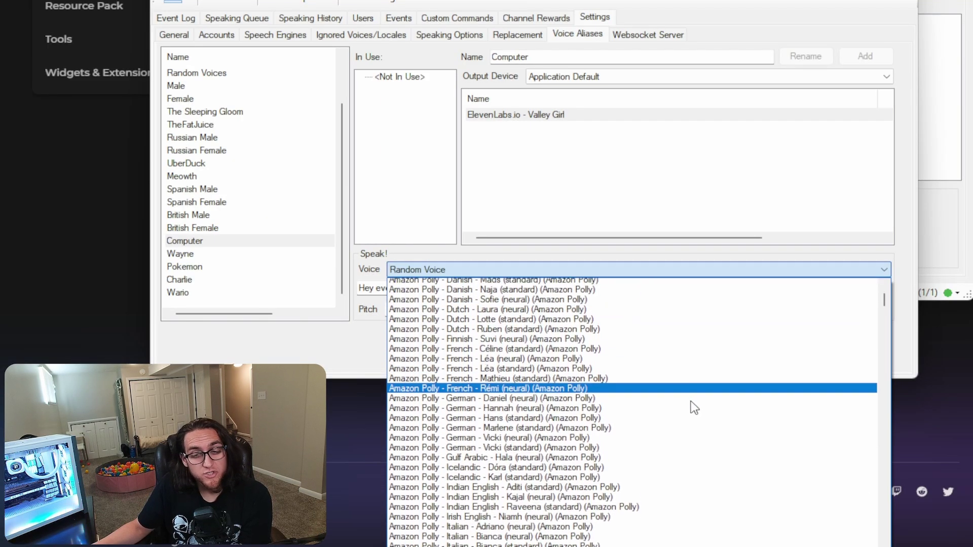
pyautogui.scroll(-20, 694, 406)
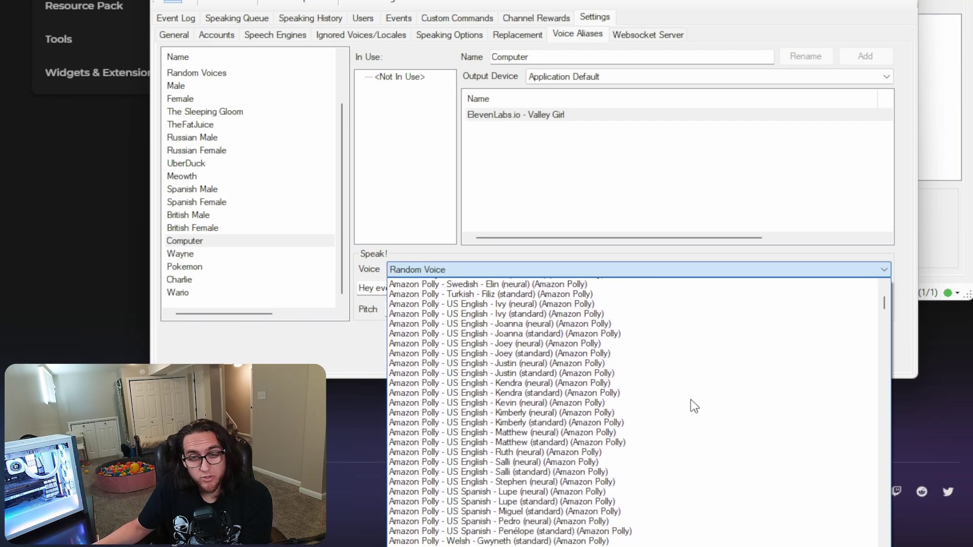
pyautogui.scroll(-8, 695, 406)
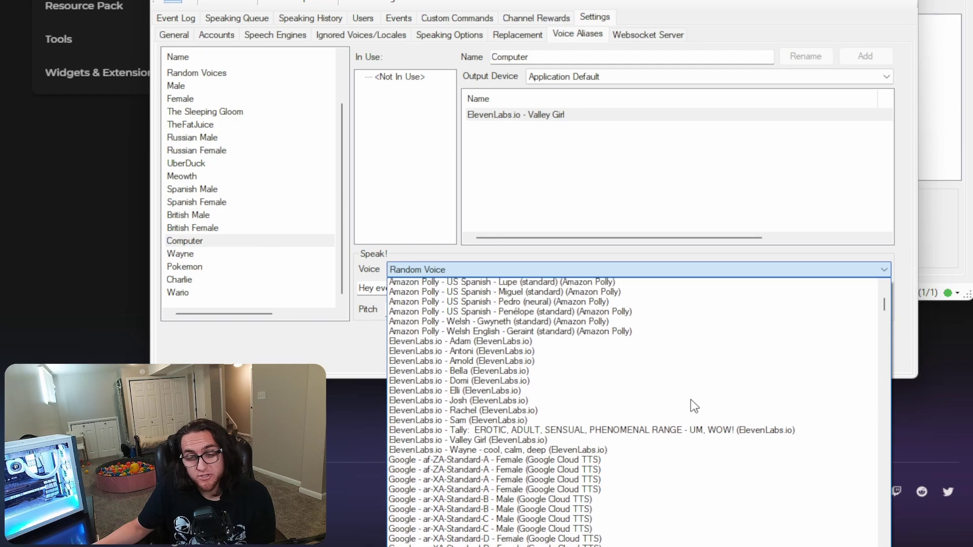